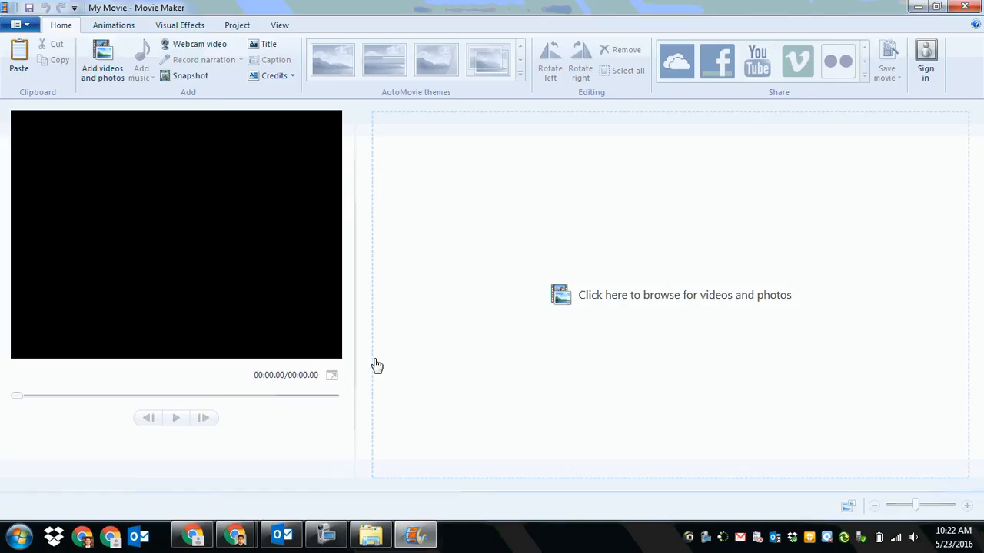
Step: Add the 2001 A Space Odyssey #4 clip from the Kubrick folder to the project, plus the Come Play With Us - The Shining clip before it
left_click(371, 532)
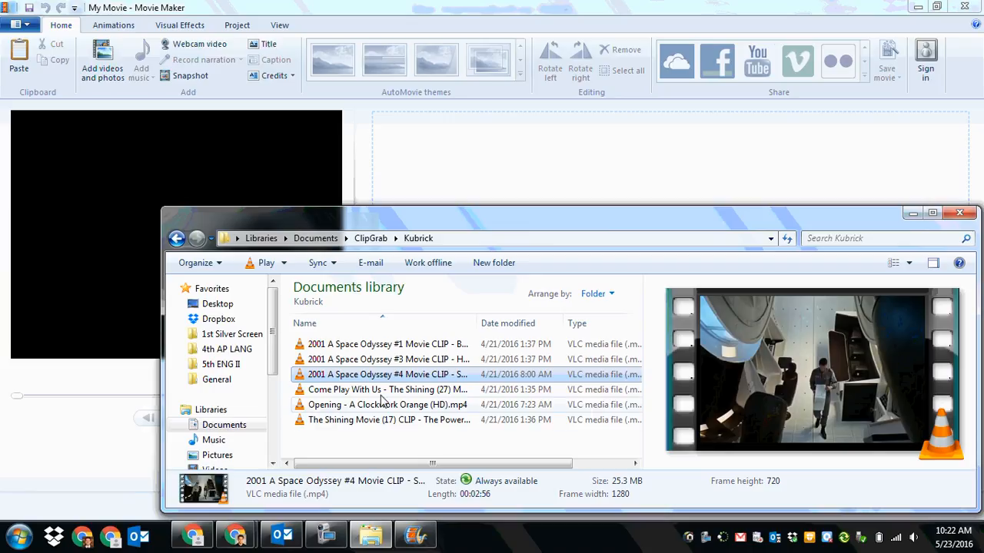
left_click_drag(386, 379, 552, 172)
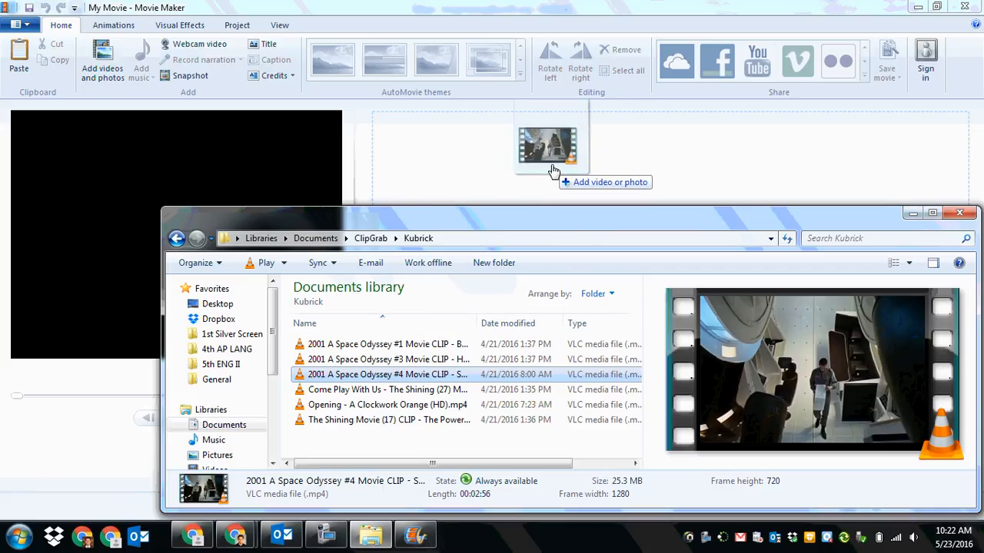
left_click_drag(552, 172, 543, 179)
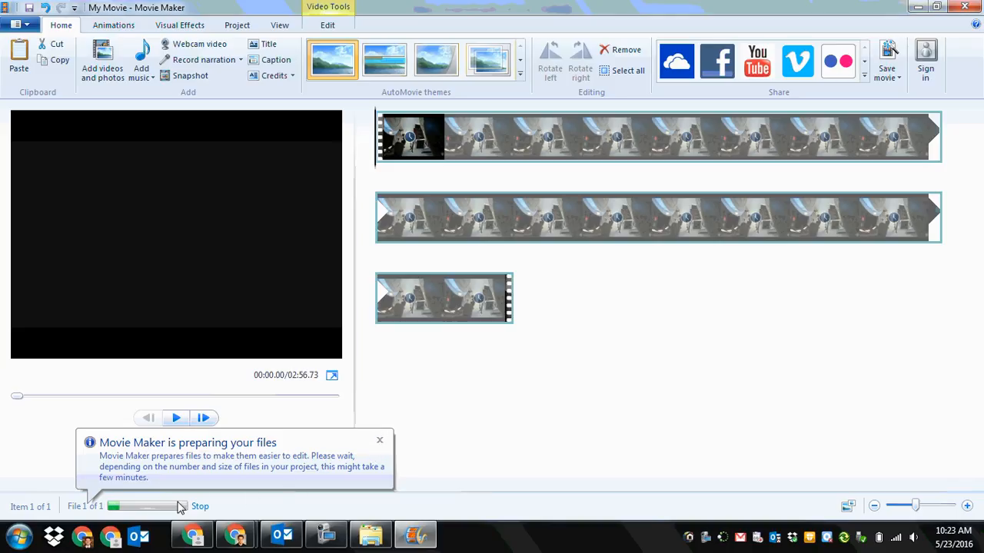
left_click(379, 440)
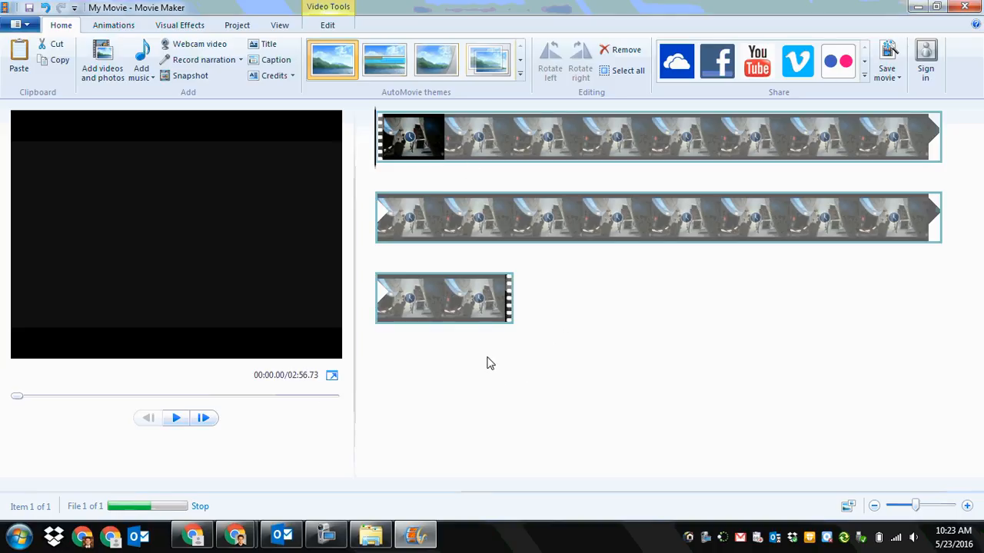
left_click(366, 549)
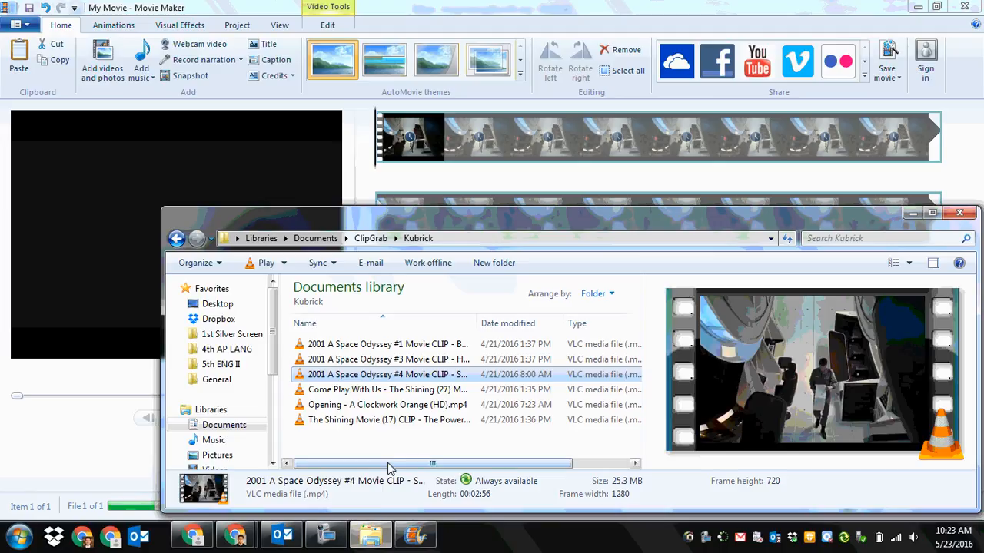
left_click_drag(400, 397, 649, 175)
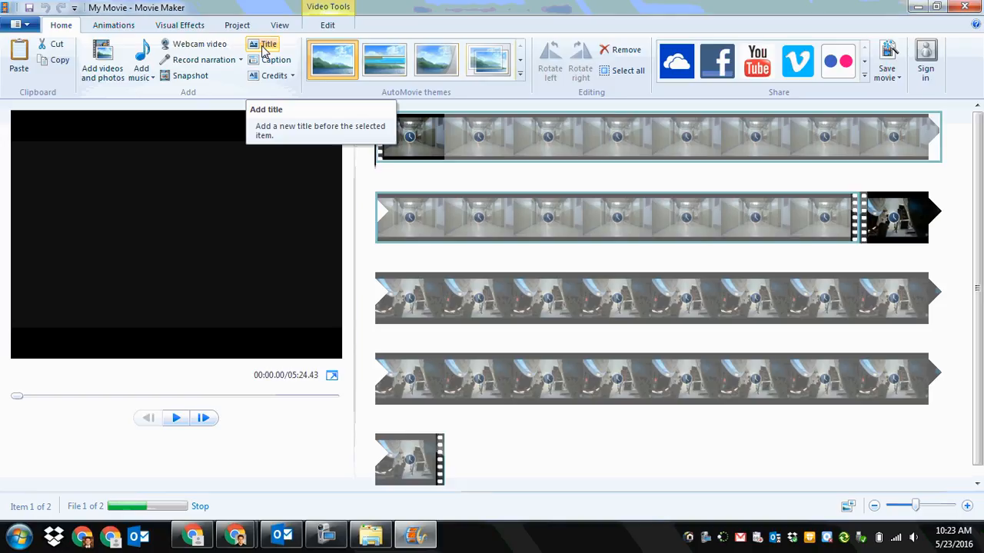
Step: Add an opening title reading "Director Mash-Up" with "Stanley Kubrick" below it, separated by a blank line
left_click(264, 50)
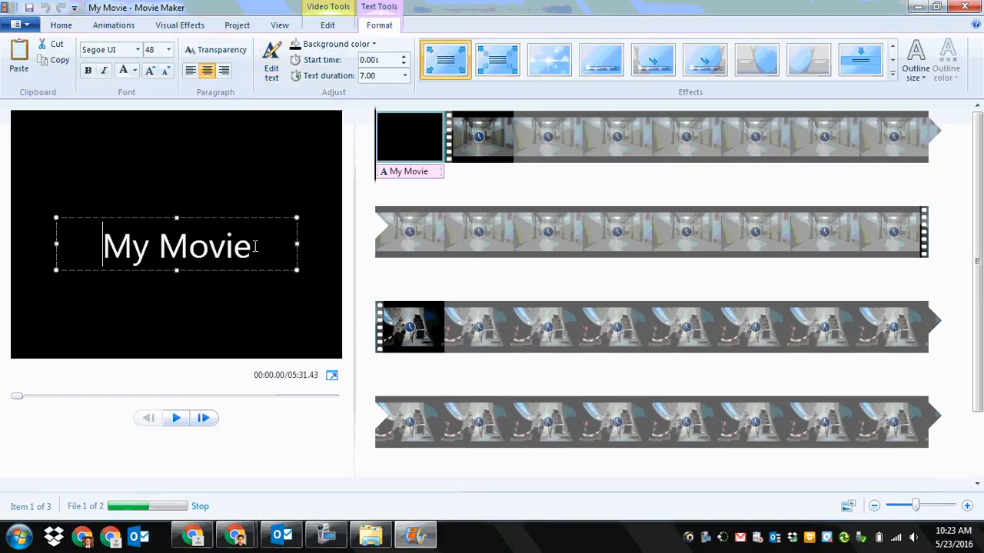
left_click_drag(256, 246, 101, 246)
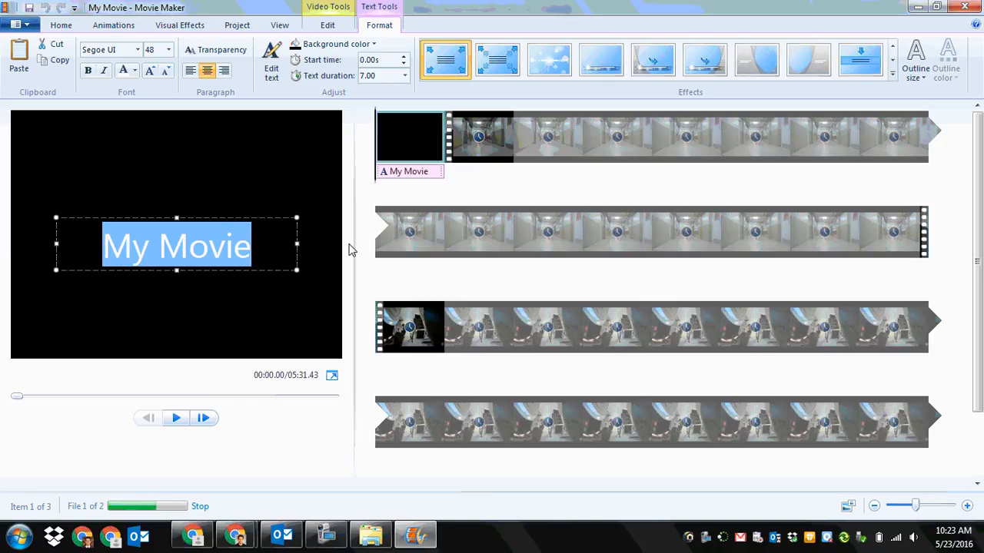
type("Dir")
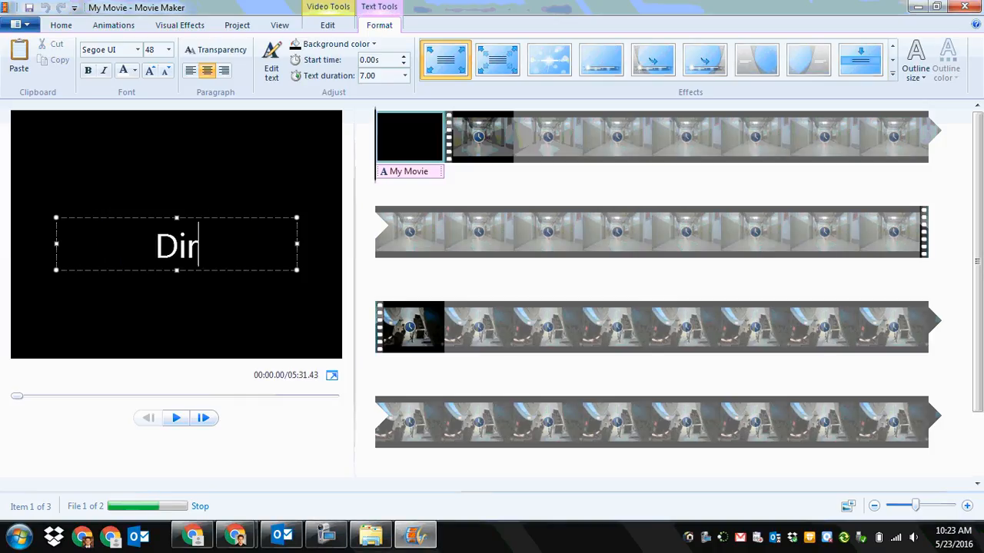
type("ector Mash0")
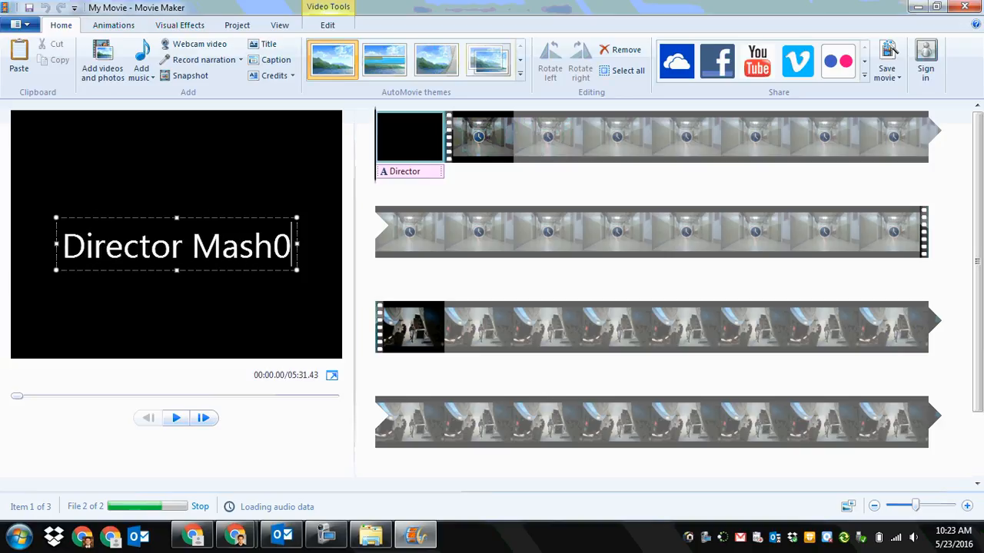
key("BackSpace")
type("-Up")
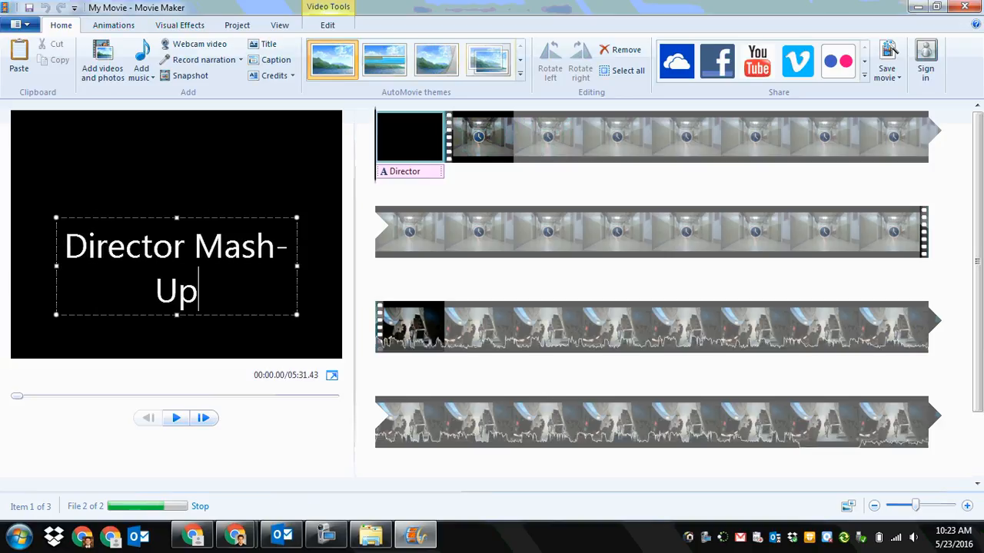
key("Return")
key("Return")
type("Stan")
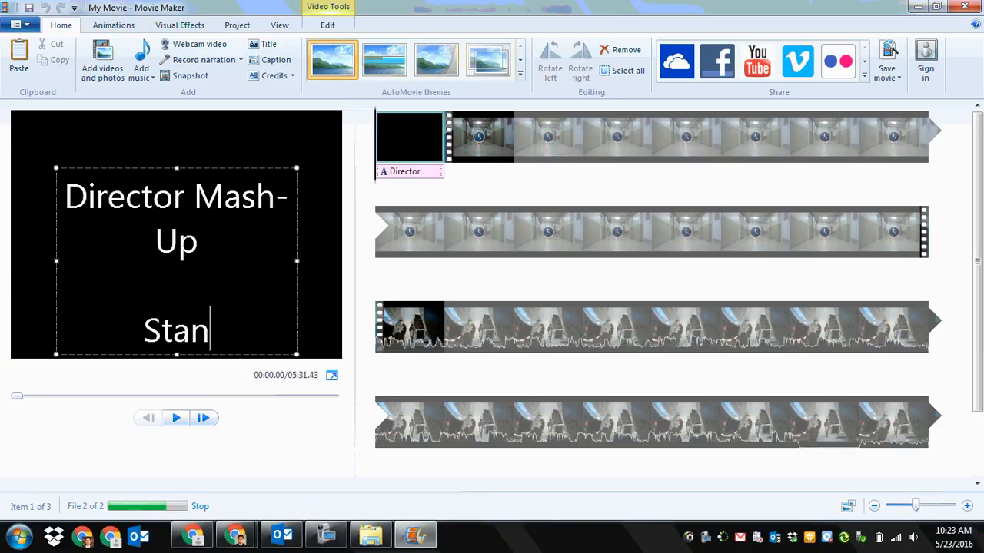
type("ley Kubrick")
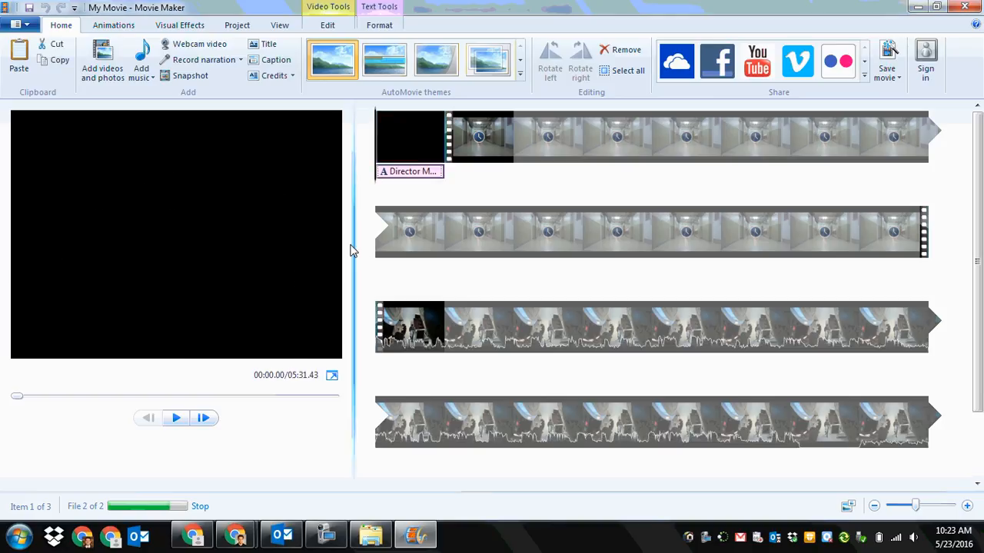
Step: Format all of the opening title's text in OCR A Extended at size 24
left_click(419, 173)
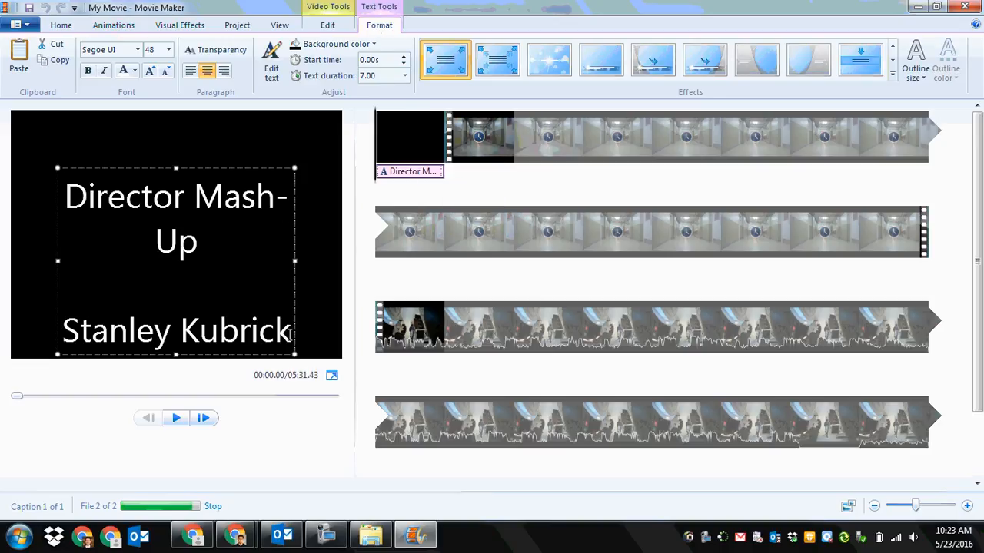
left_click_drag(290, 332, 86, 196)
left_click(139, 50)
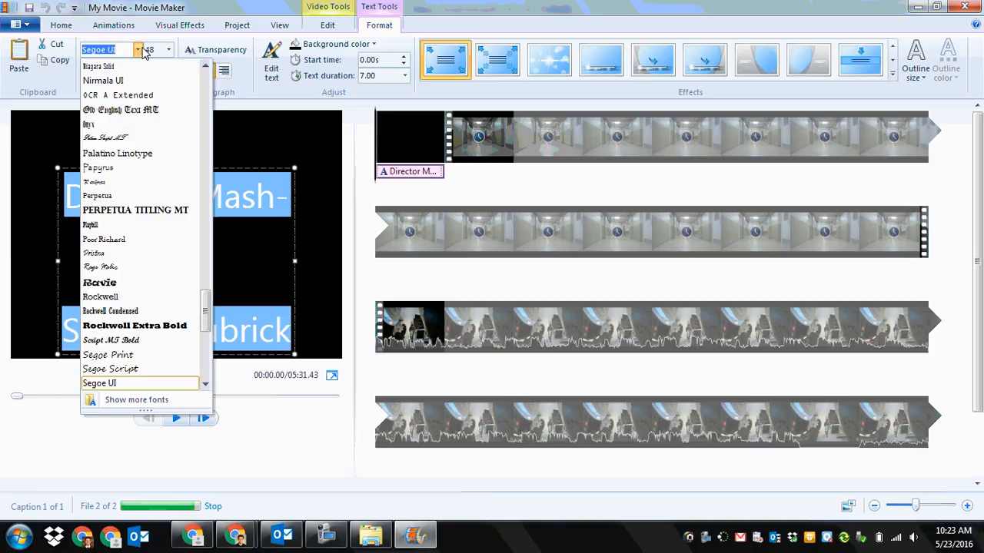
left_click(122, 94)
left_click(169, 50)
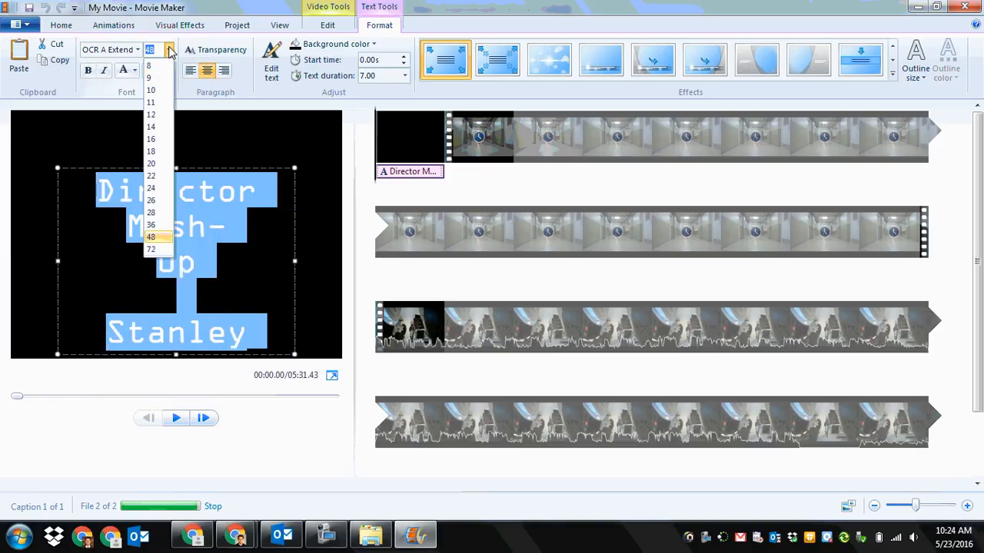
left_click(150, 187)
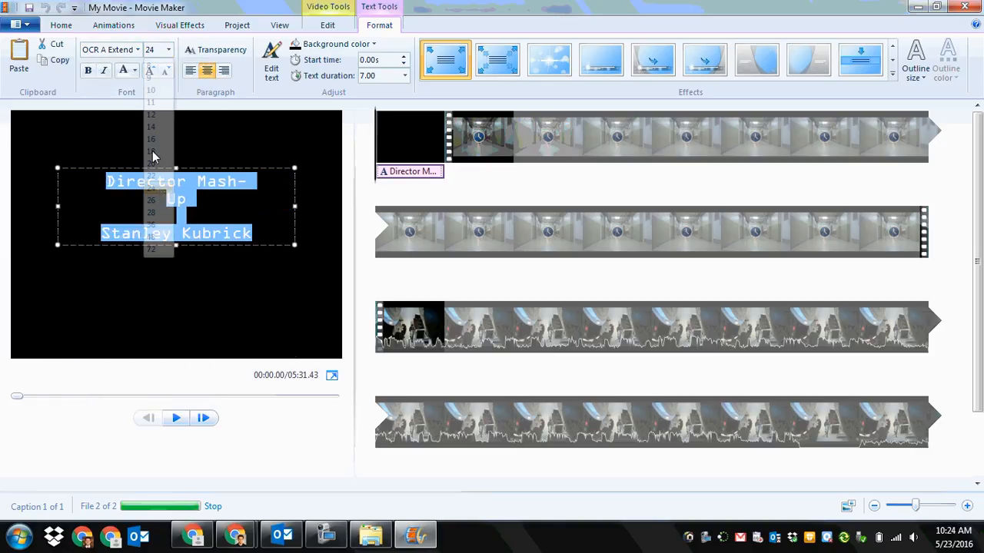
left_click(134, 70)
left_click(143, 112)
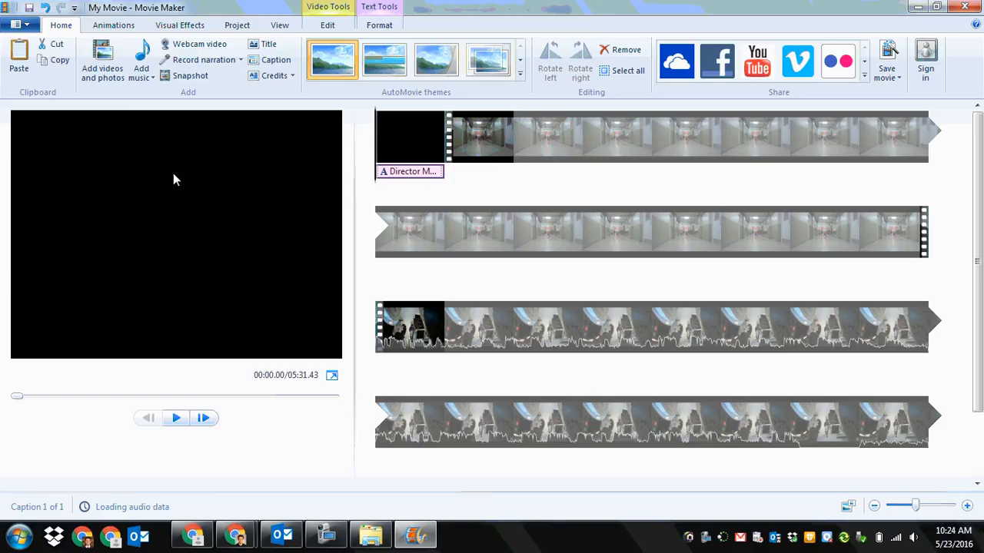
Step: Widen the opening title's text box and make "Director Mash-Up" fit on a single line
left_click(405, 177)
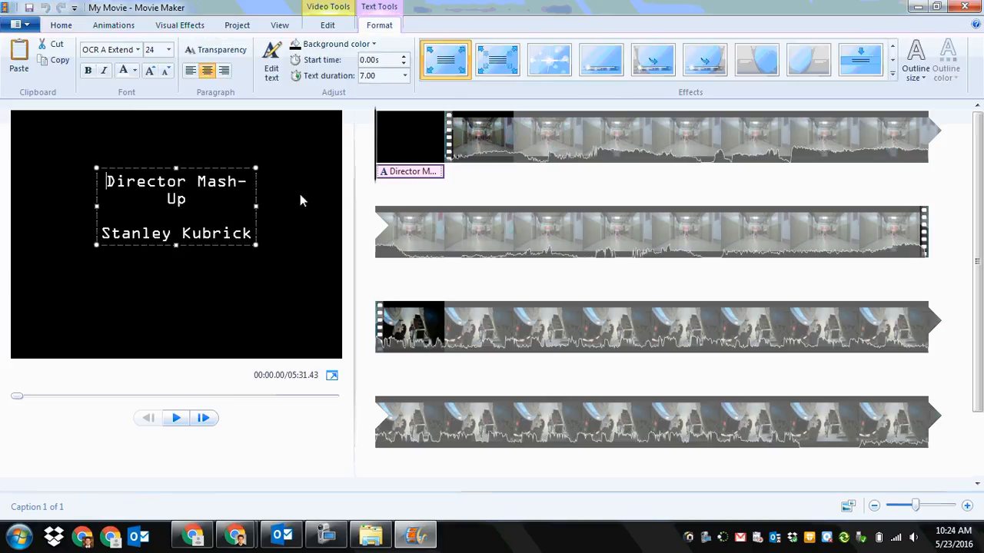
left_click_drag(251, 232, 96, 176)
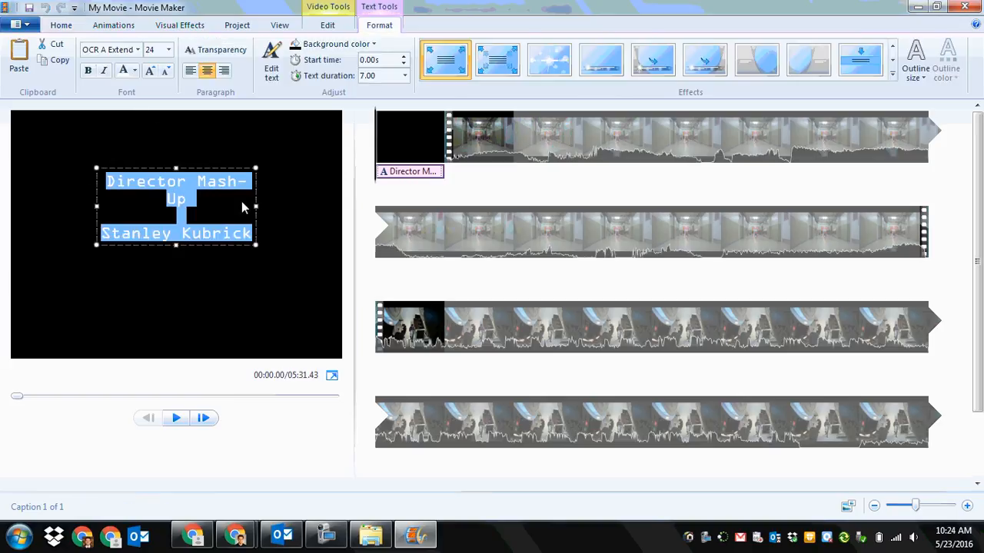
left_click_drag(258, 204, 299, 204)
left_click(265, 180)
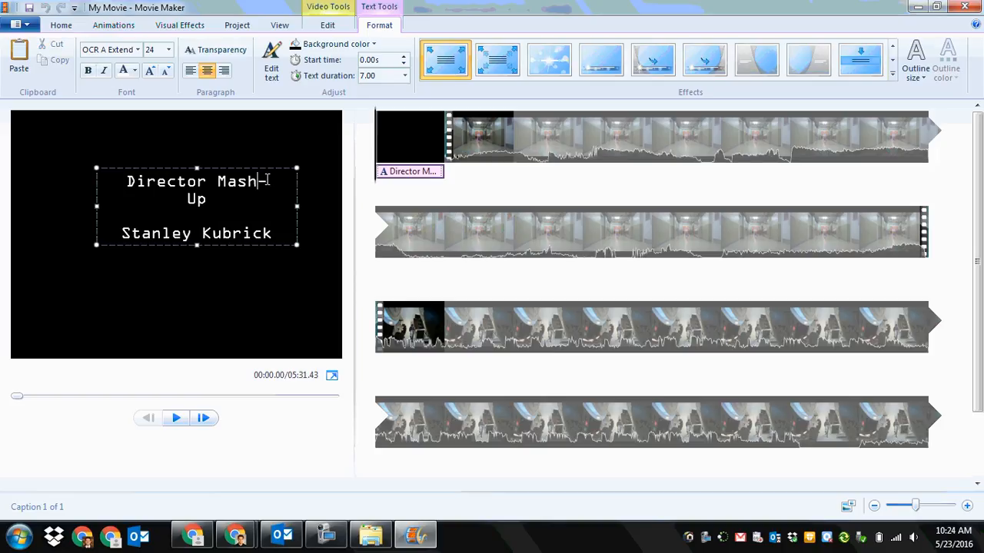
key("Delete")
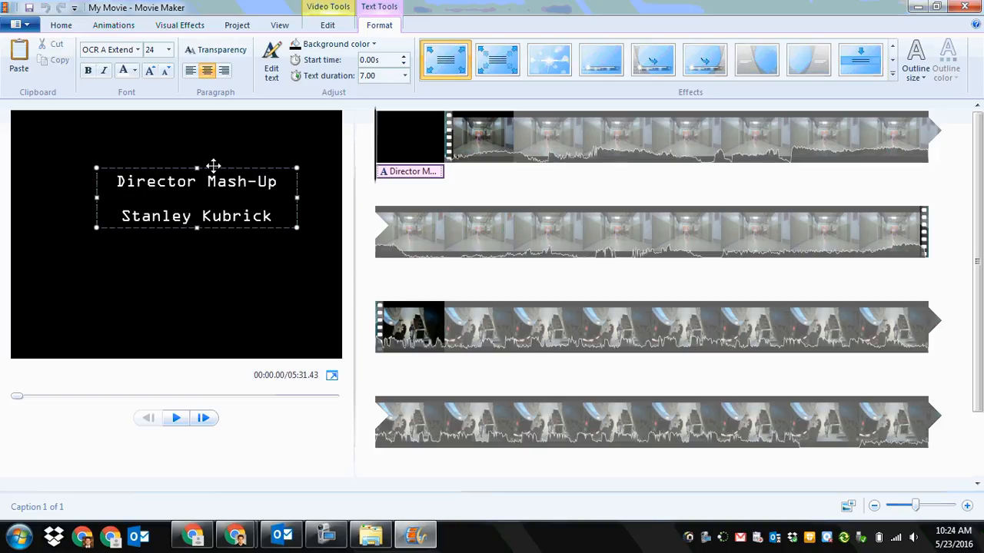
Step: Move the opening title to the middle of the frame and apply the third text effect, right after the two zoom effects
left_click_drag(215, 166, 193, 199)
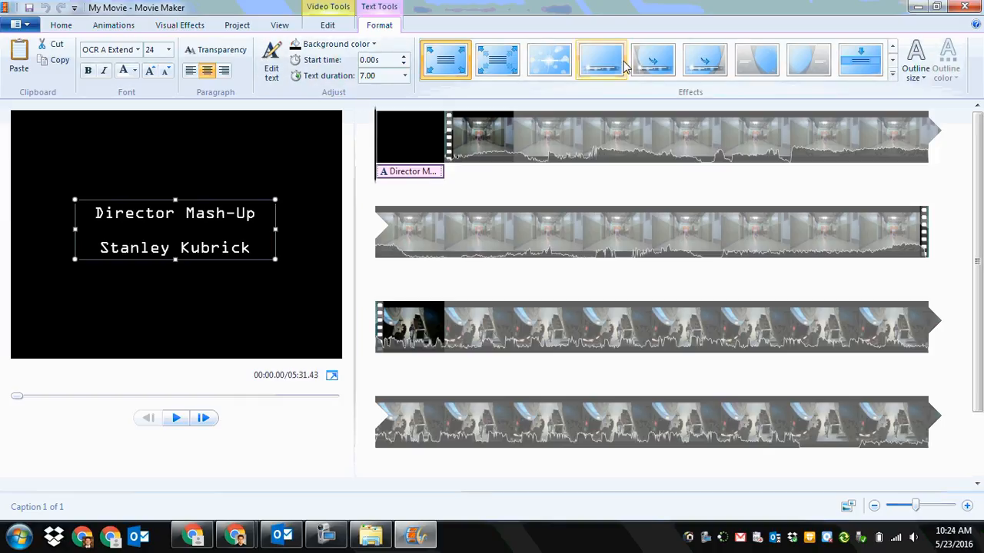
left_click(544, 77)
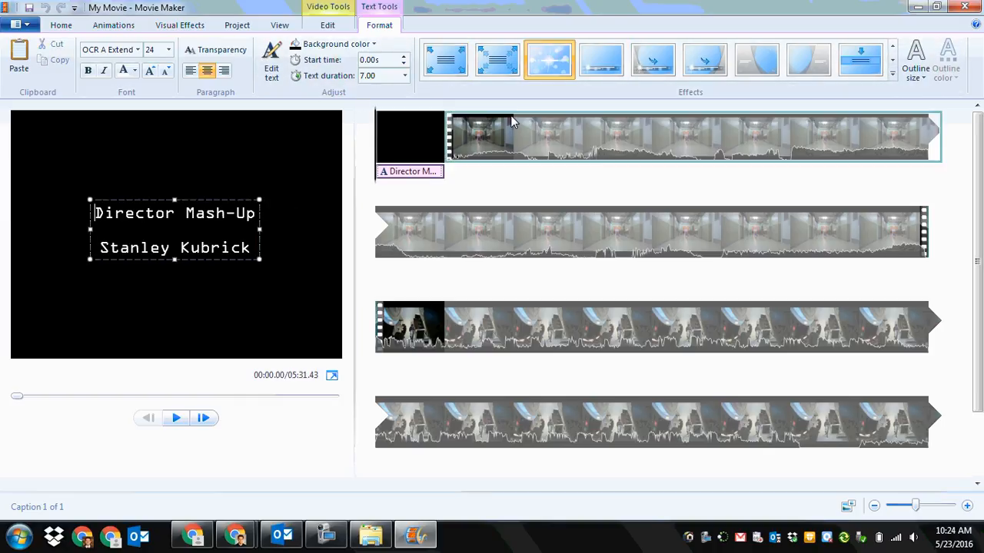
mouse_move(562, 62)
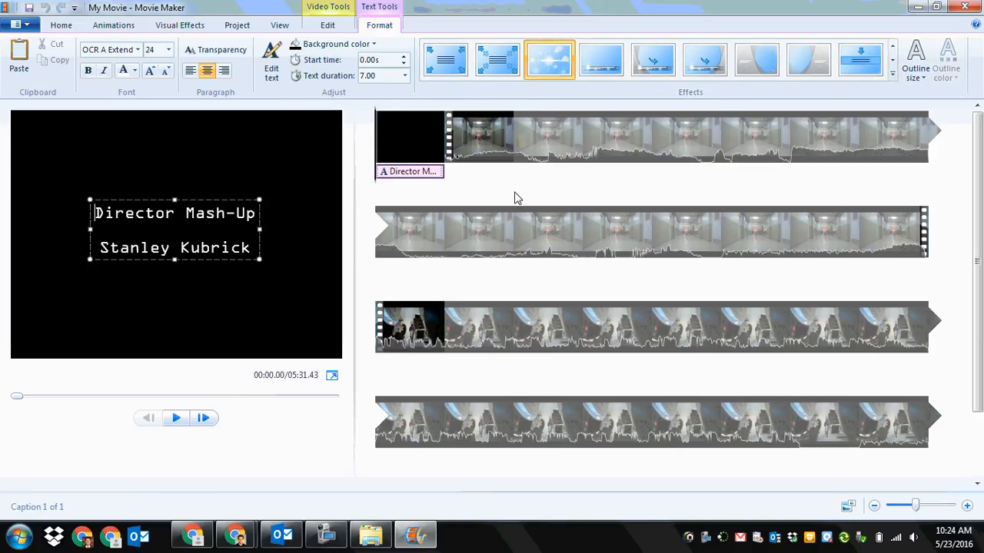
Step: Add a credits screen at the end of the movie and replace its heading with "Works Cited"
left_click(61, 27)
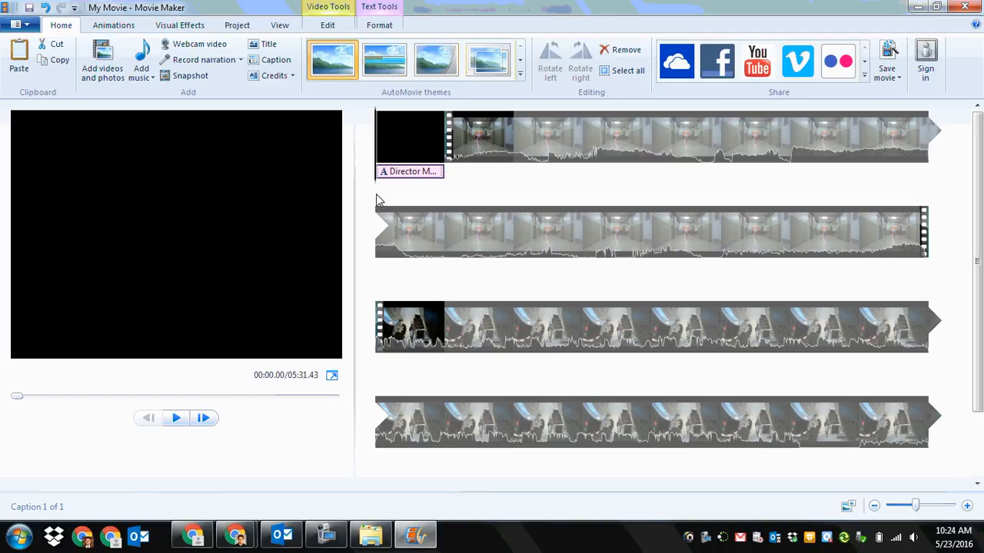
left_click(271, 77)
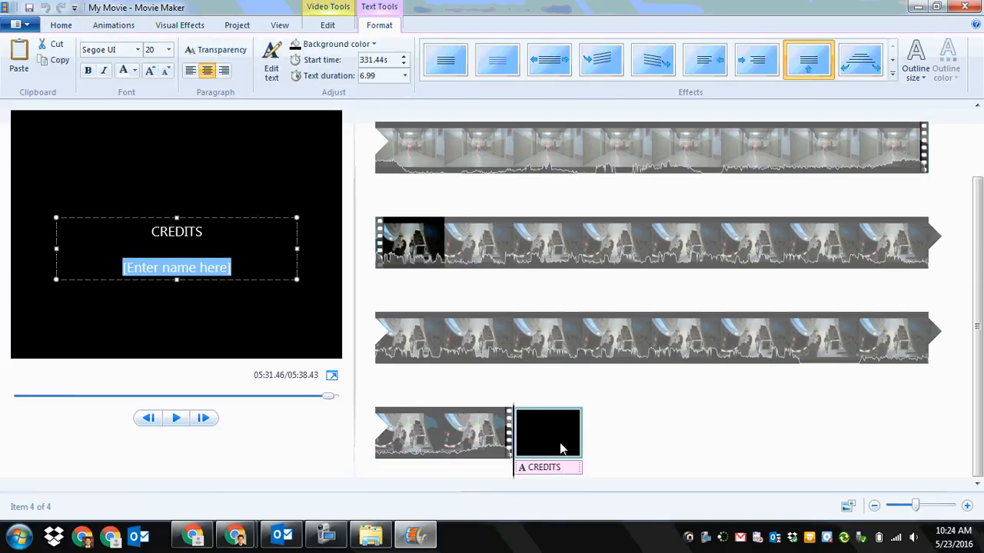
left_click_drag(221, 231, 139, 240)
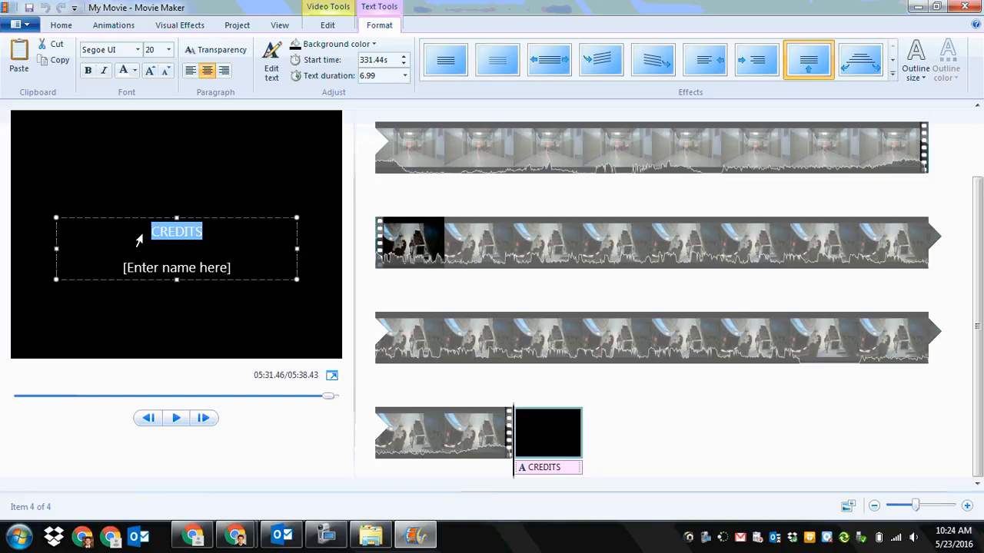
type("Works Cited")
Step: Replace the credits' name placeholder with "2001: A Space Odyssey" and "The Shining" on separate lines
left_click_drag(239, 271, 116, 271)
type("2000")
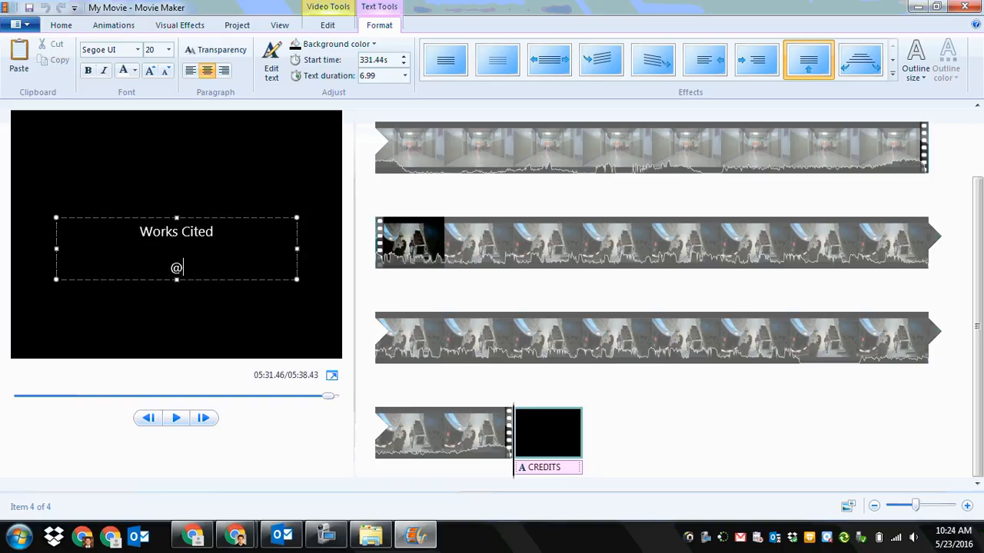
key("BackSpace")
key("BackSpace")
key("BackSpace")
key("BackSpace")
type("2001: A Spac")
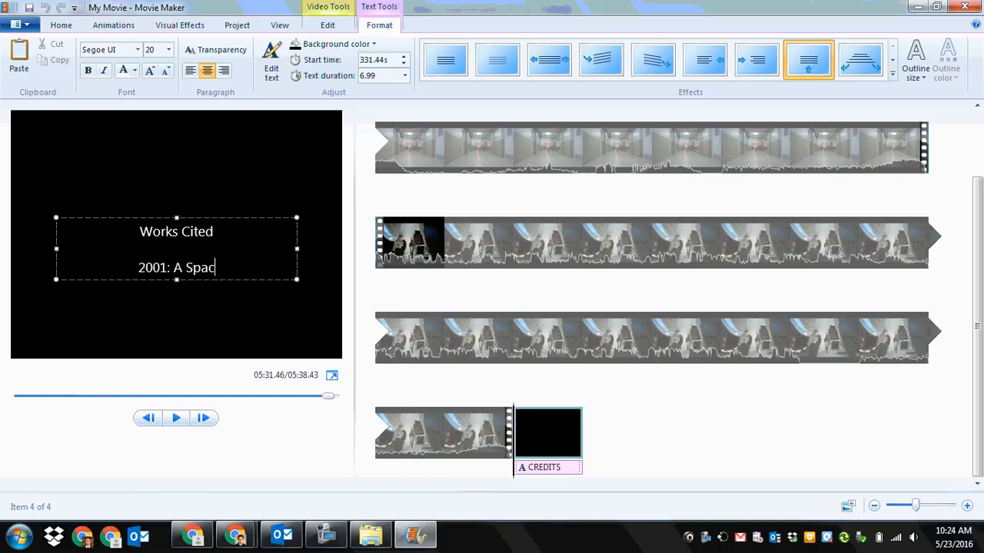
type("e Odyssey")
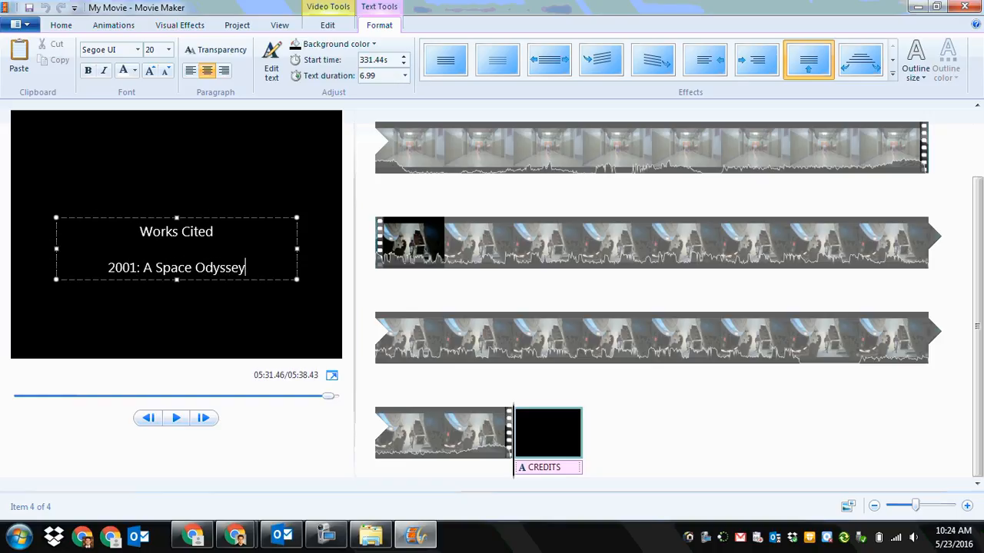
key("Return")
type("The Shining")
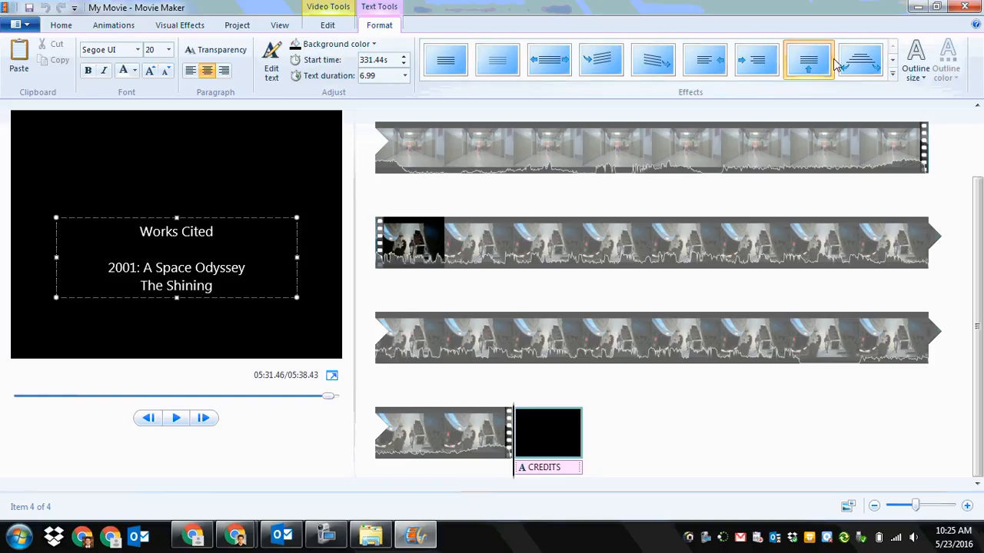
Step: Apply the upward scroll text effect to the Works Cited credits
left_click(811, 69)
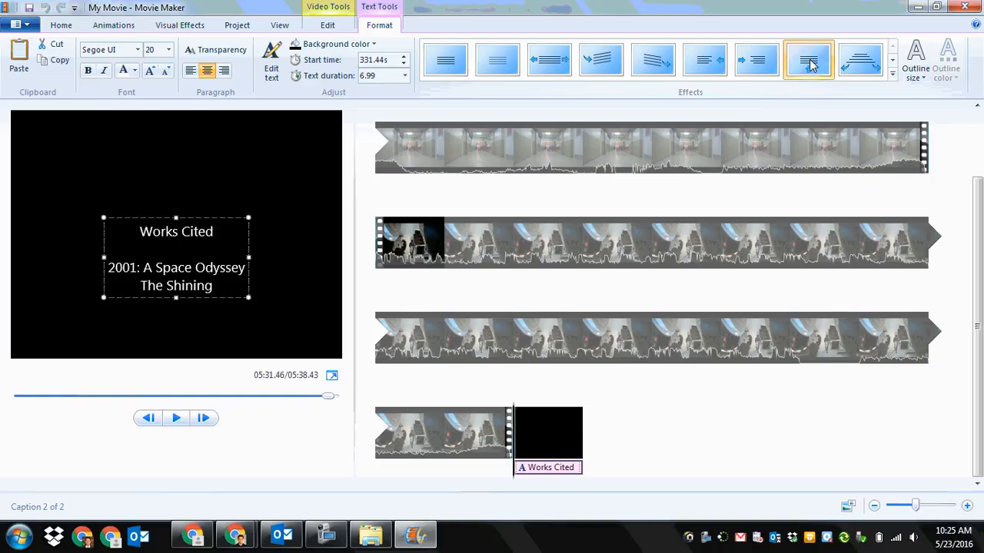
left_click(809, 67)
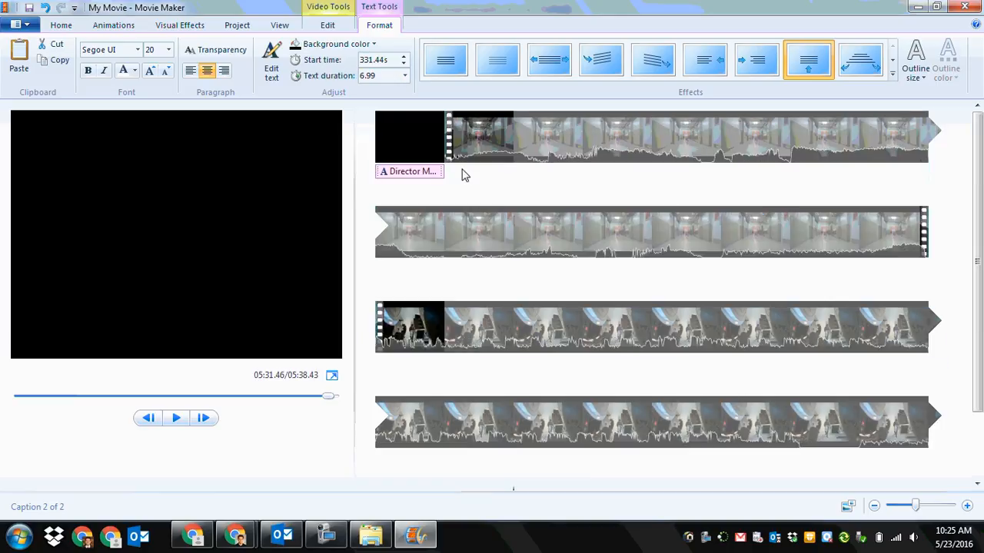
left_click(65, 27)
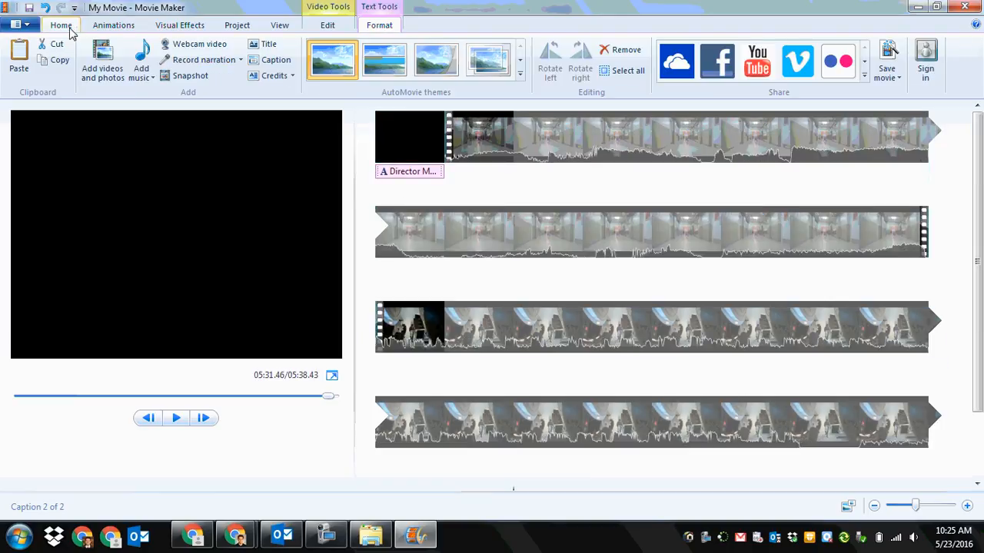
Step: Select the corridor clip after the title and view its video volume control without changing it
left_click(547, 157)
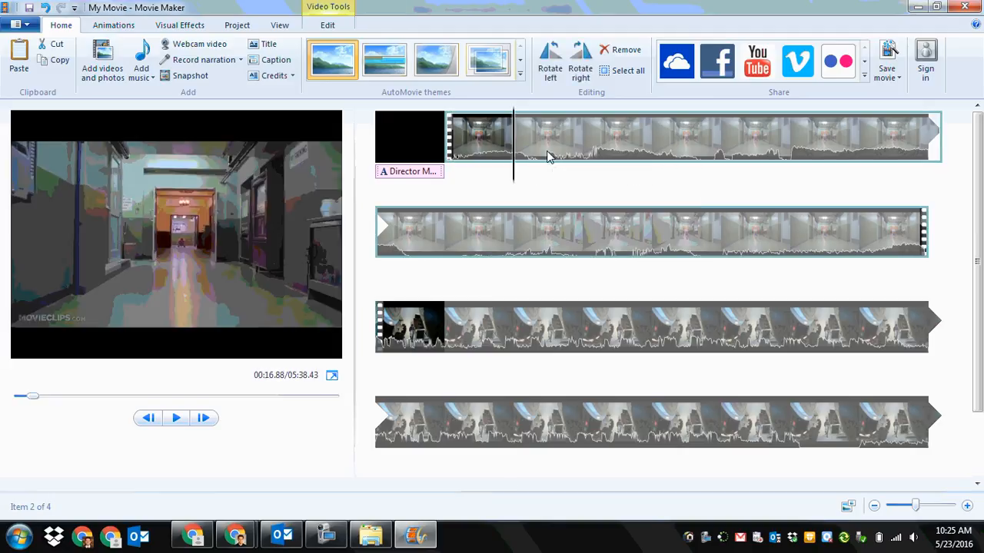
left_click(328, 25)
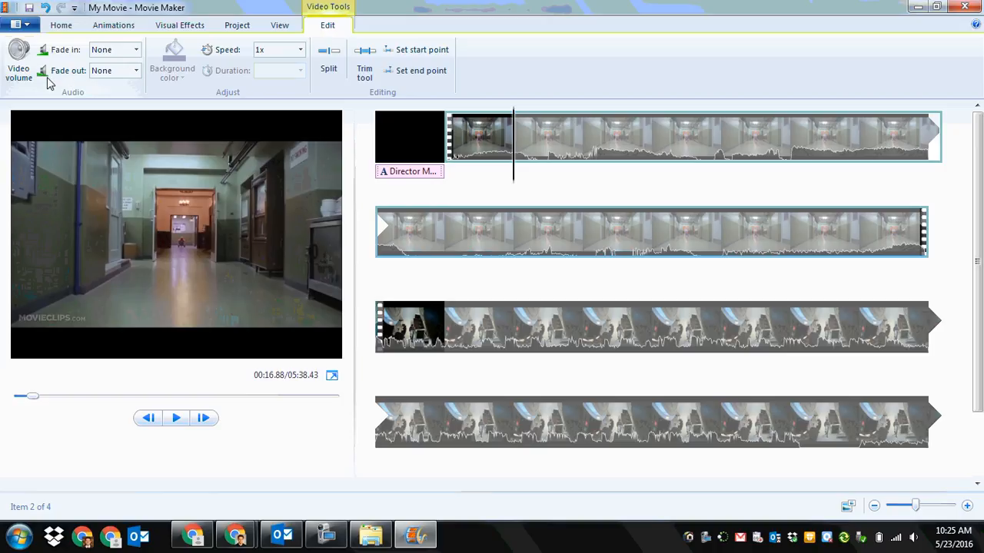
left_click(20, 77)
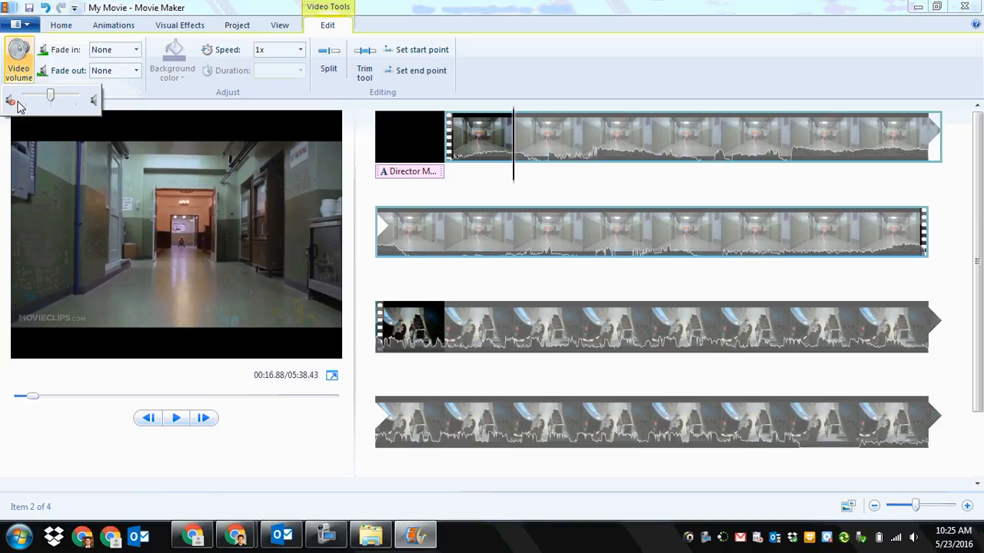
left_click(139, 110)
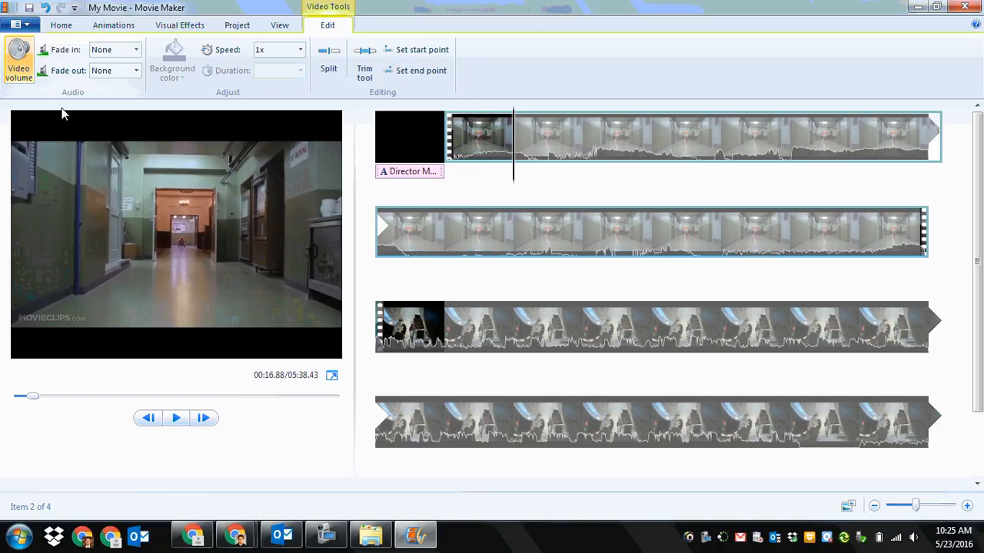
Step: Trim the corridor clip to start at 17.34 s and end at 24.62 s, and save the trim
left_click(366, 69)
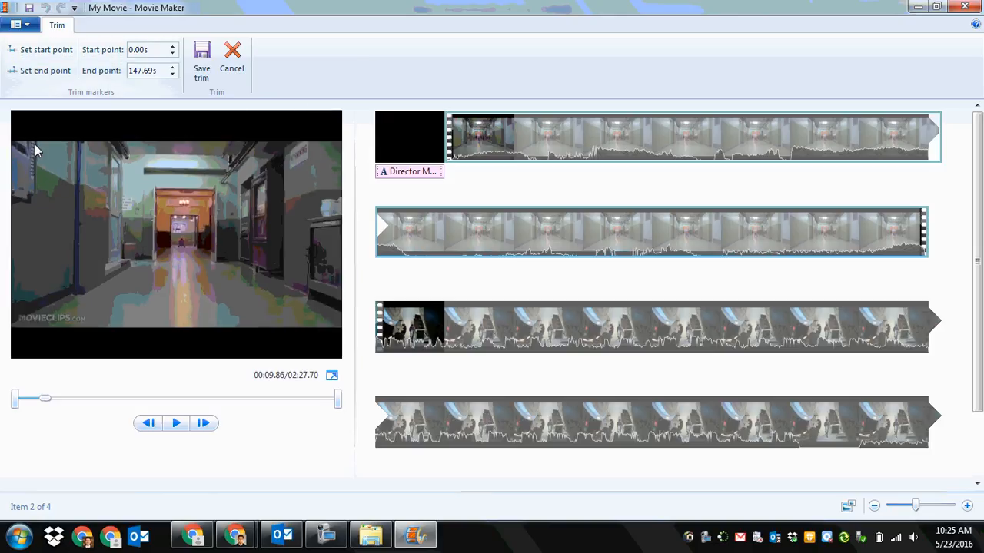
left_click(178, 425)
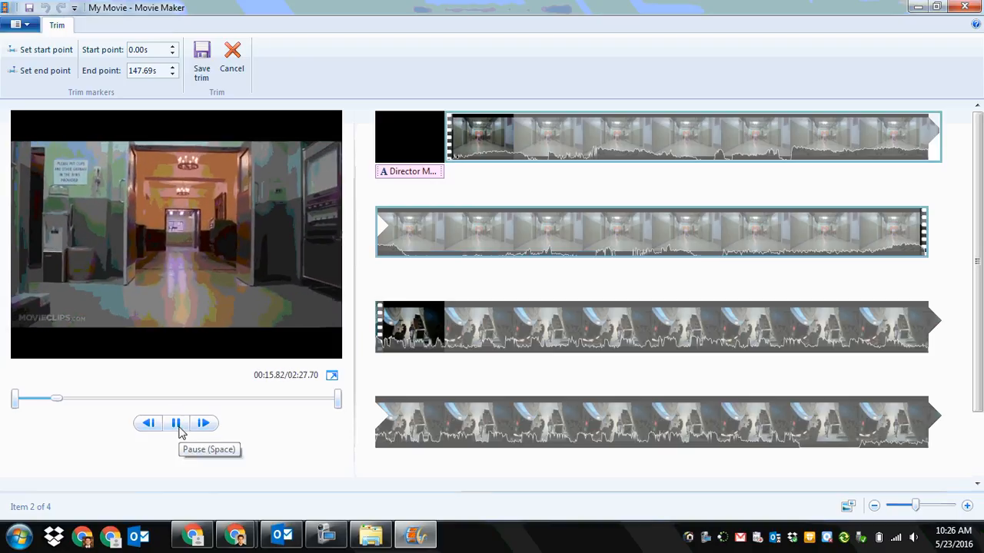
left_click(178, 425)
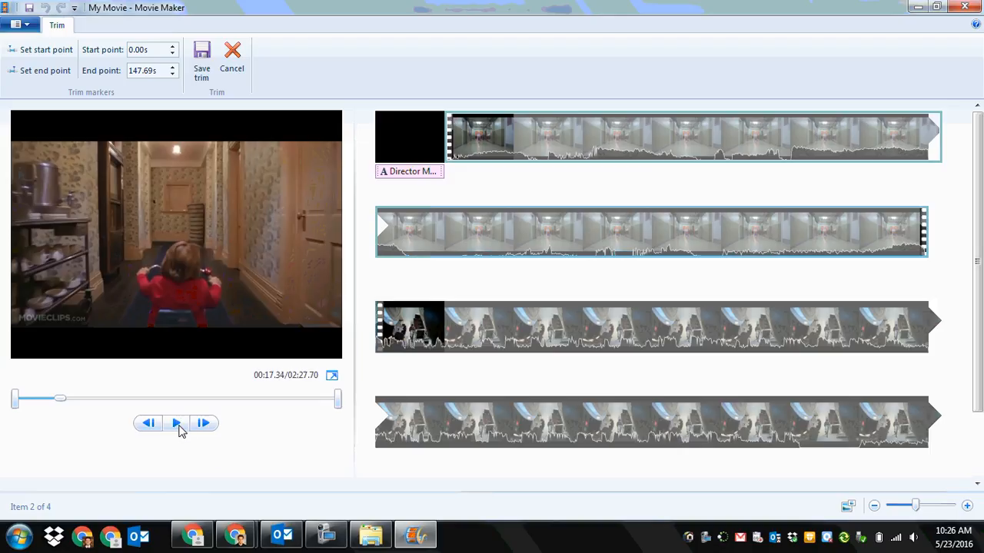
left_click(55, 58)
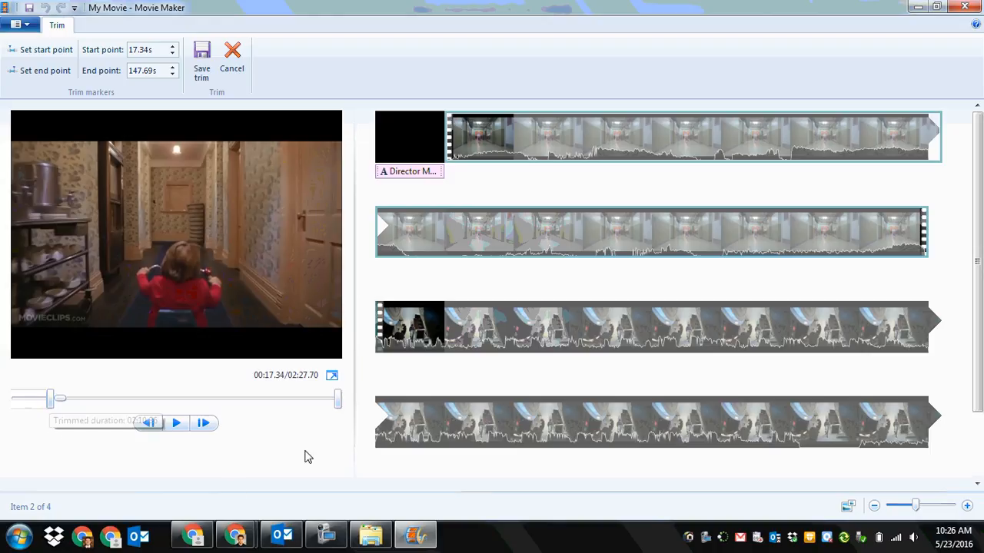
left_click_drag(338, 399, 88, 416)
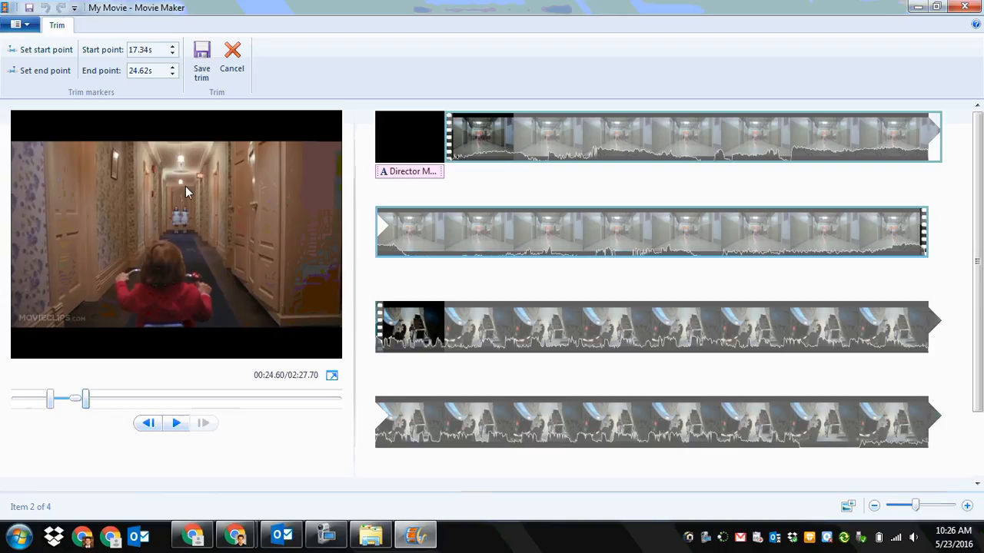
left_click(202, 69)
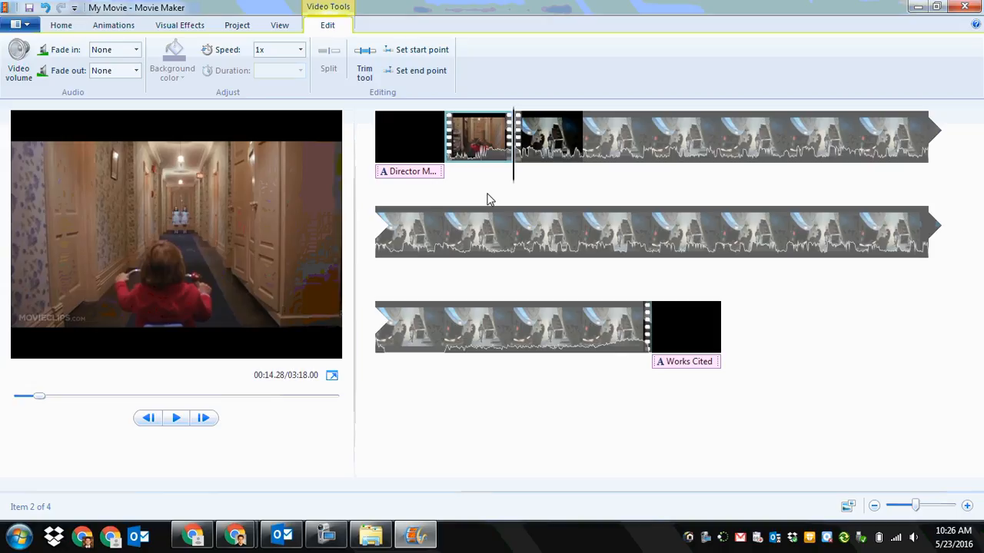
Step: Duplicate the trimmed corridor clip directly after the original in the storyboard
right_click(481, 140)
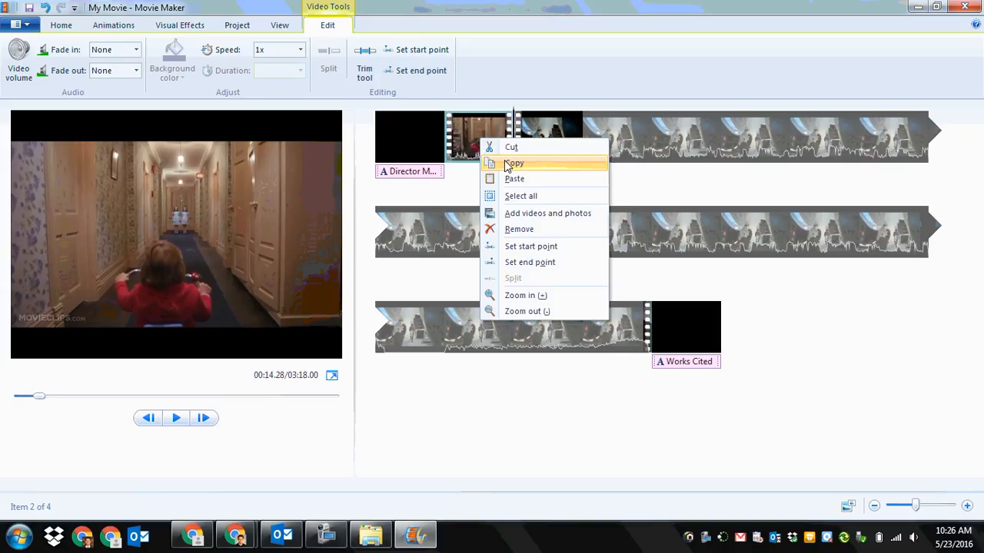
left_click(505, 163)
right_click(499, 140)
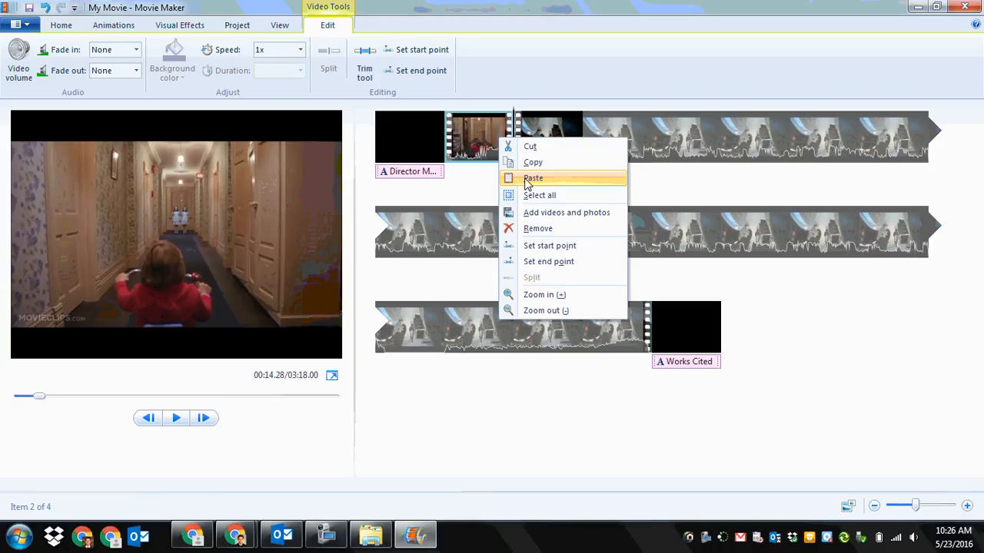
left_click(530, 178)
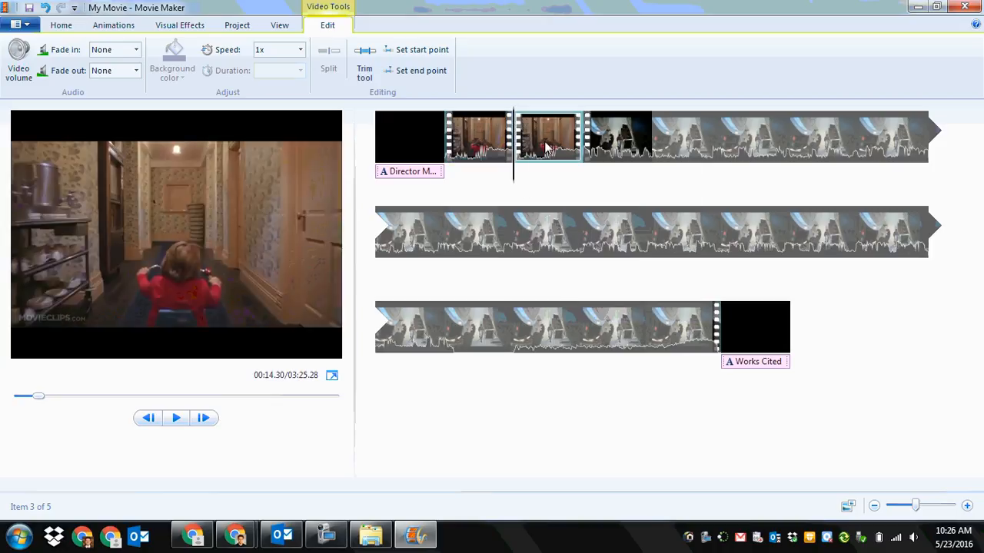
Step: Trim the duplicated clip to run from 94.25 s to 104.80 s, and save the trim
left_click(365, 62)
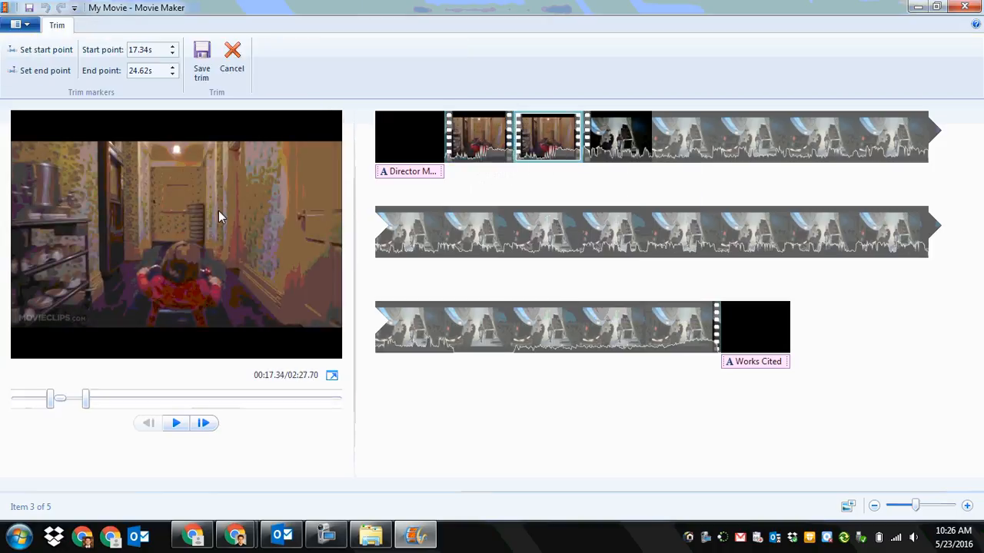
left_click_drag(86, 398, 250, 398)
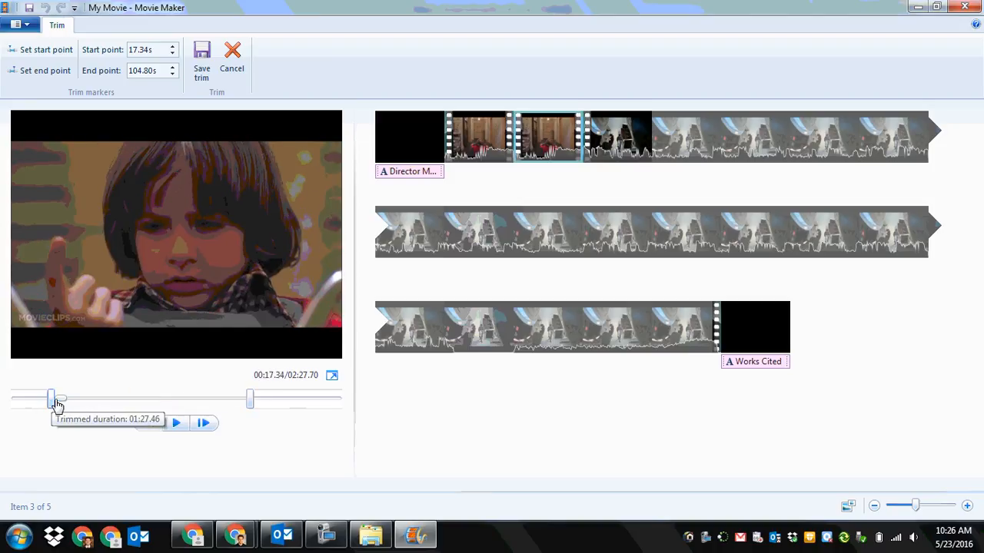
left_click_drag(51, 398, 209, 398)
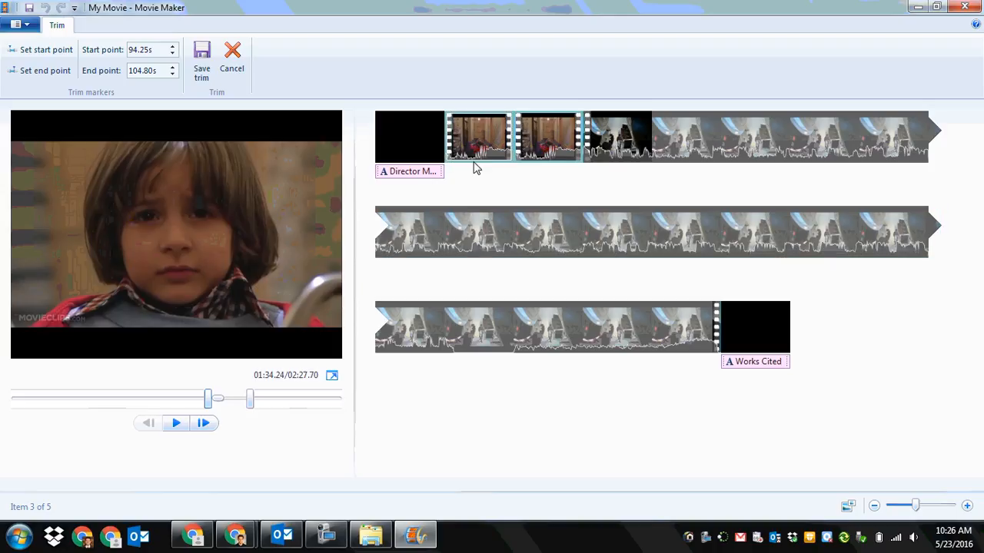
left_click(202, 65)
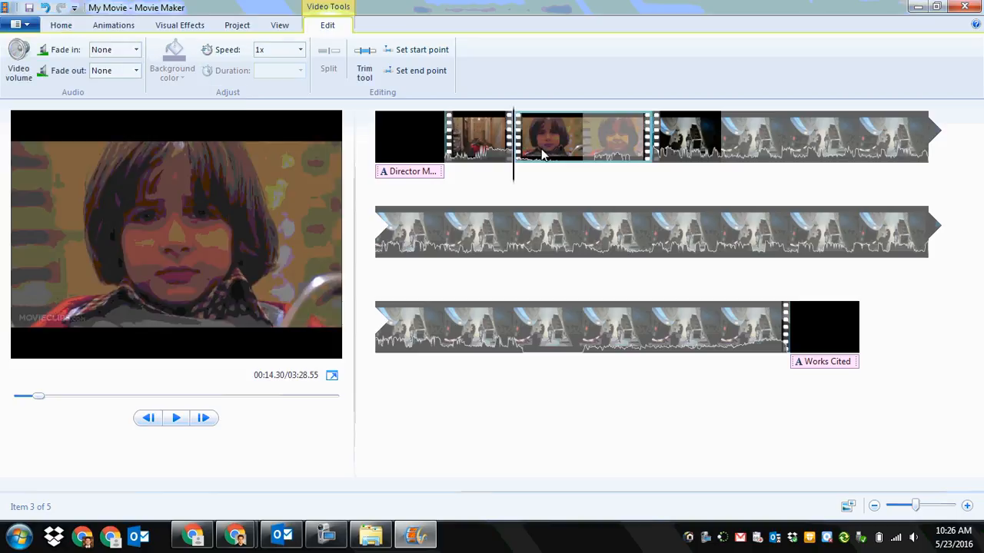
Step: Record about 12 seconds of narration from the start of the first trimmed clip, and save it as a WMA file in My Music
left_click(469, 152)
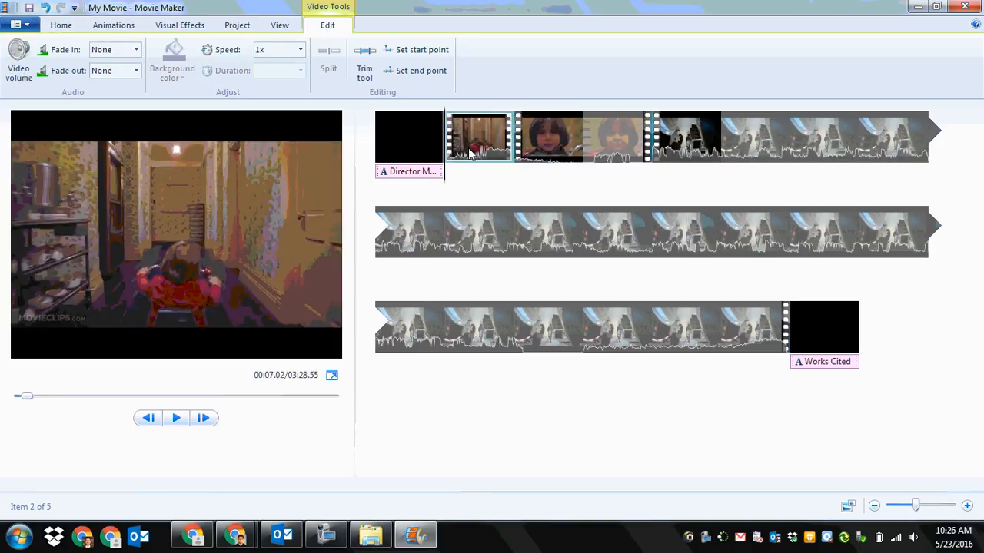
left_click(575, 152)
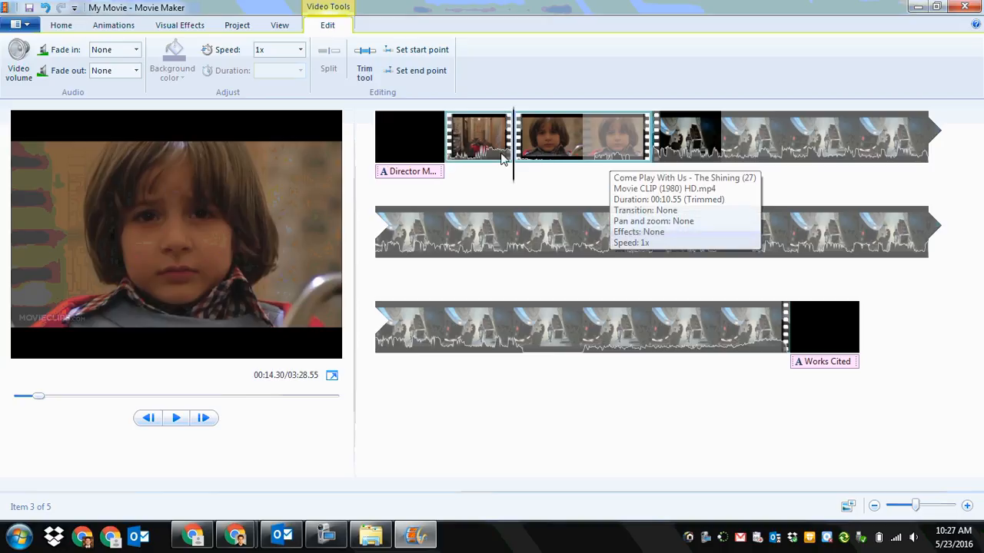
left_click(476, 156)
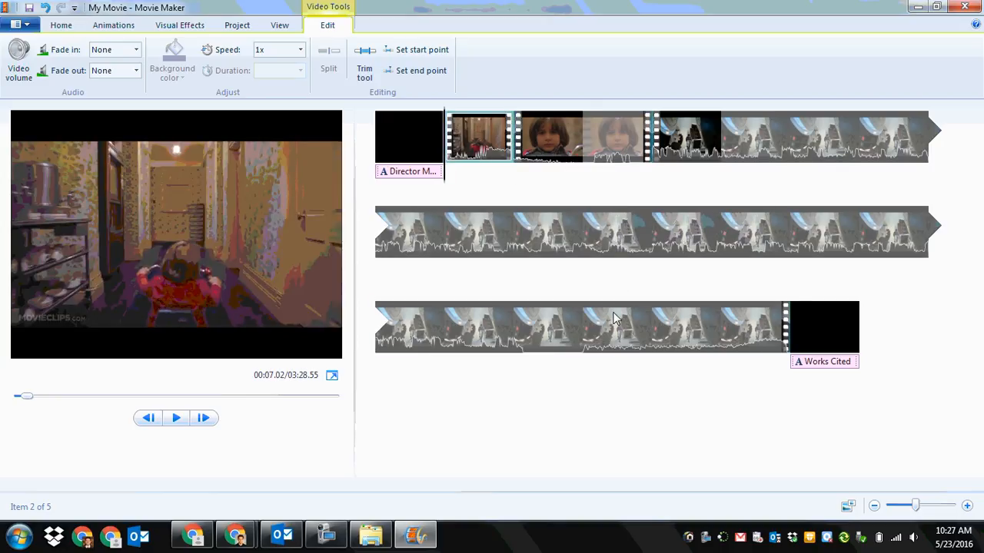
left_click(60, 25)
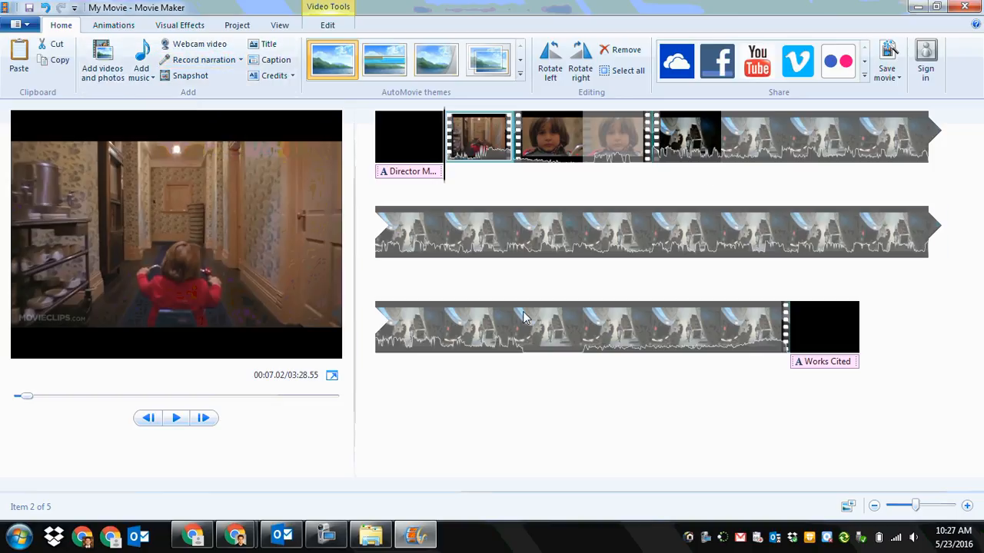
left_click(198, 60)
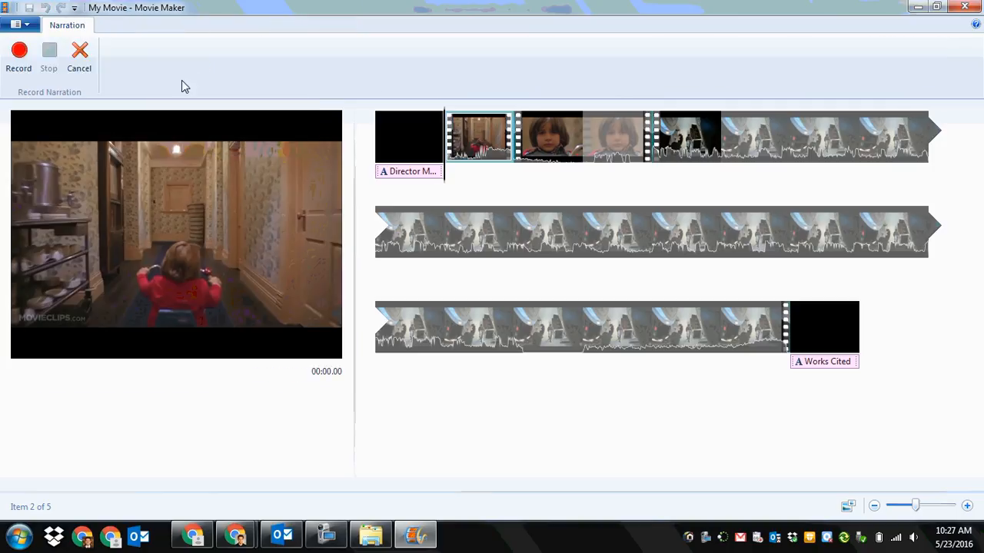
left_click(19, 69)
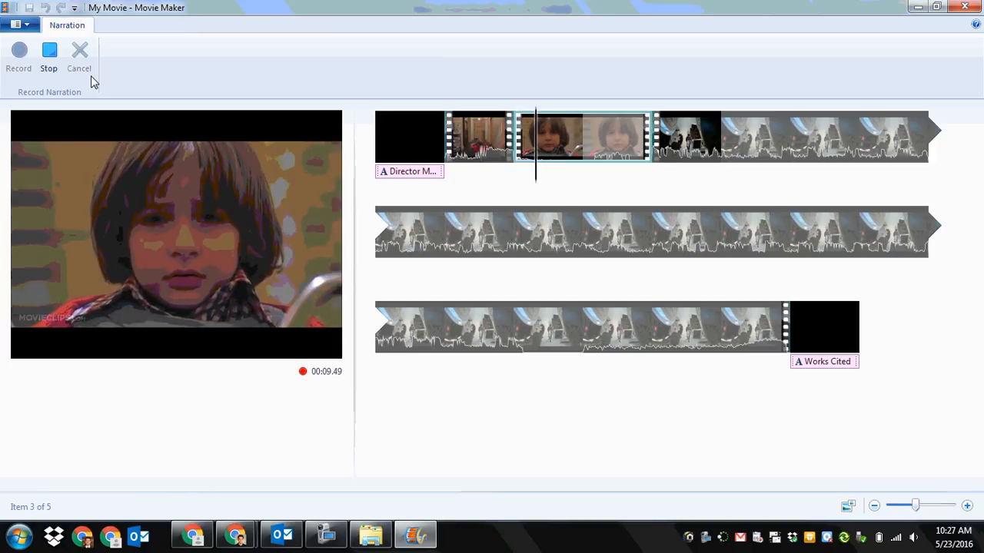
left_click(48, 65)
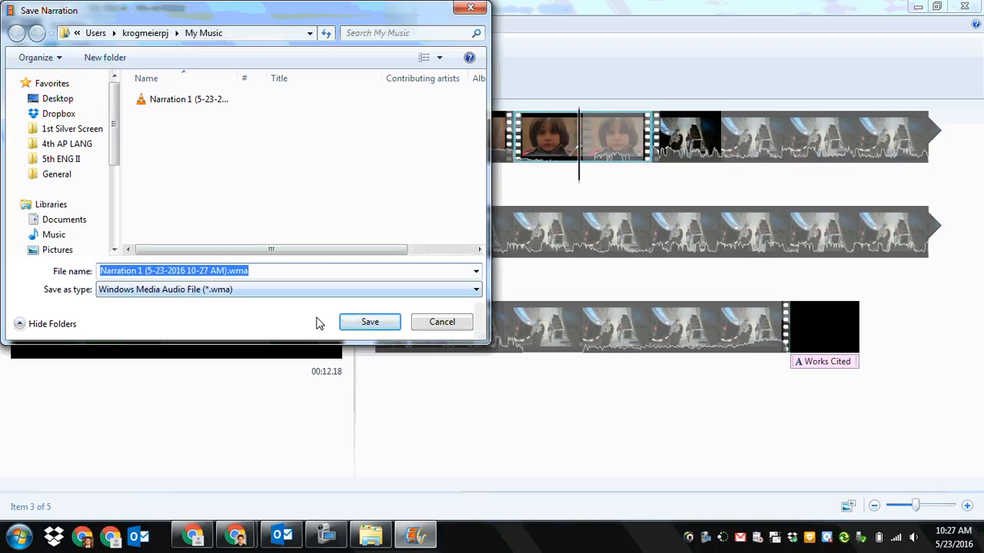
left_click(372, 324)
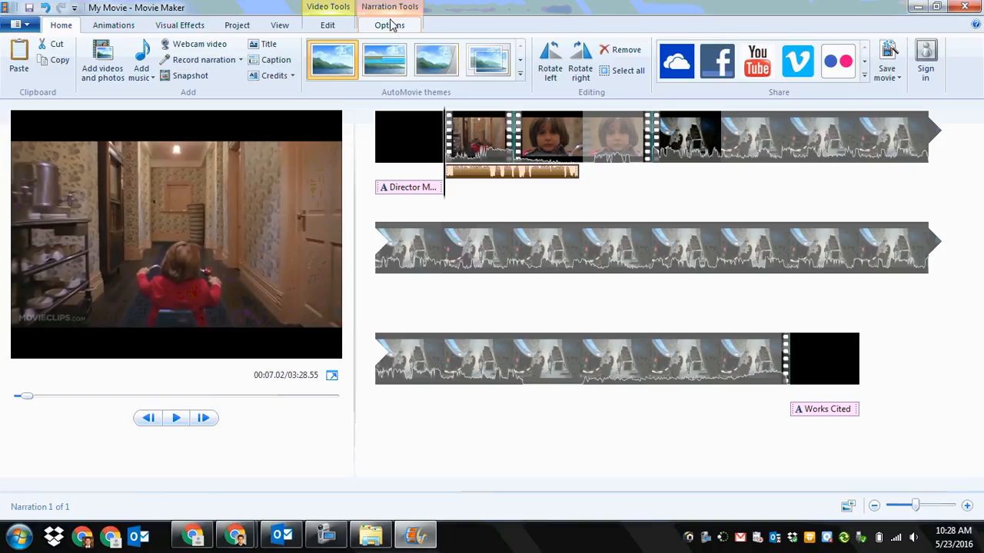
Step: Examine the volume controls for the narration and for the video clip
left_click(328, 26)
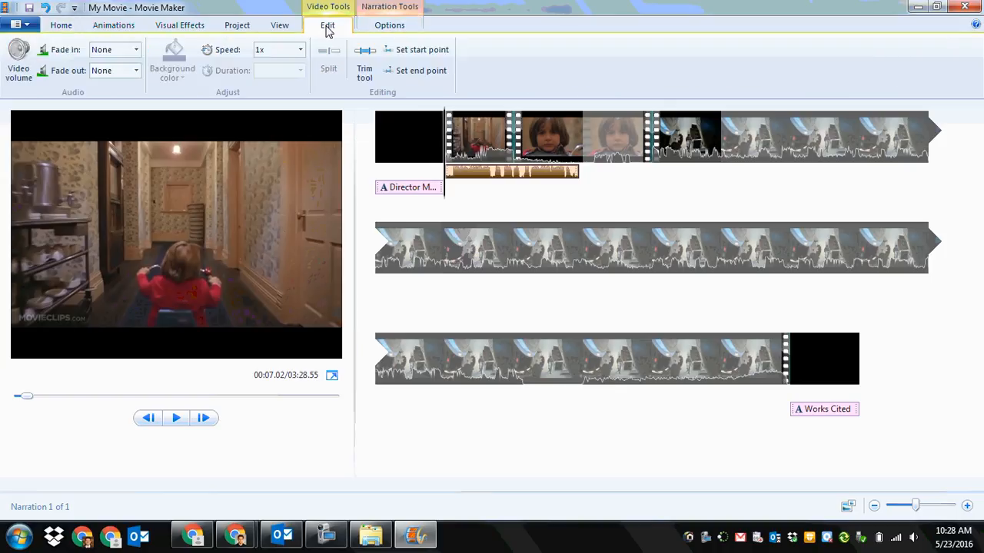
left_click(390, 25)
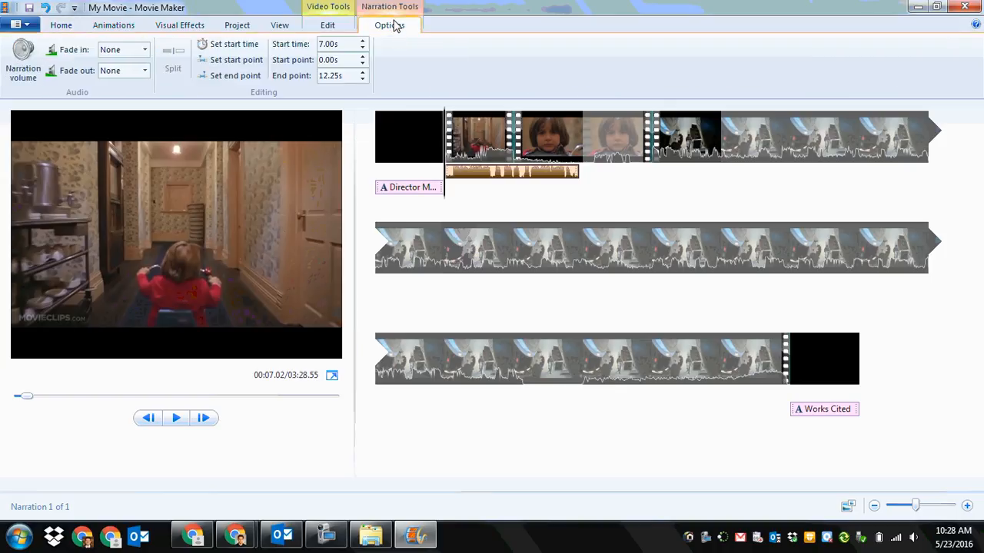
left_click(23, 60)
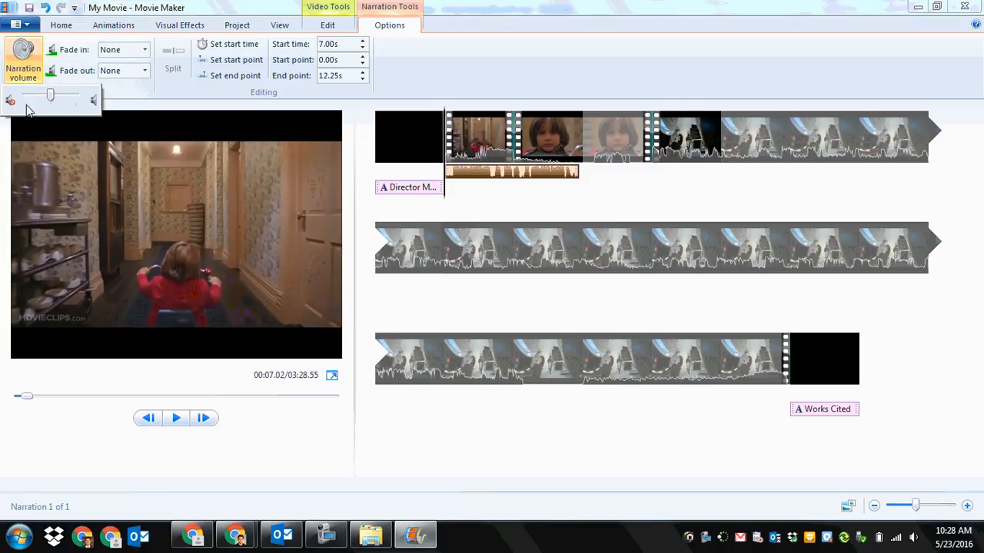
left_click(327, 25)
left_click(20, 60)
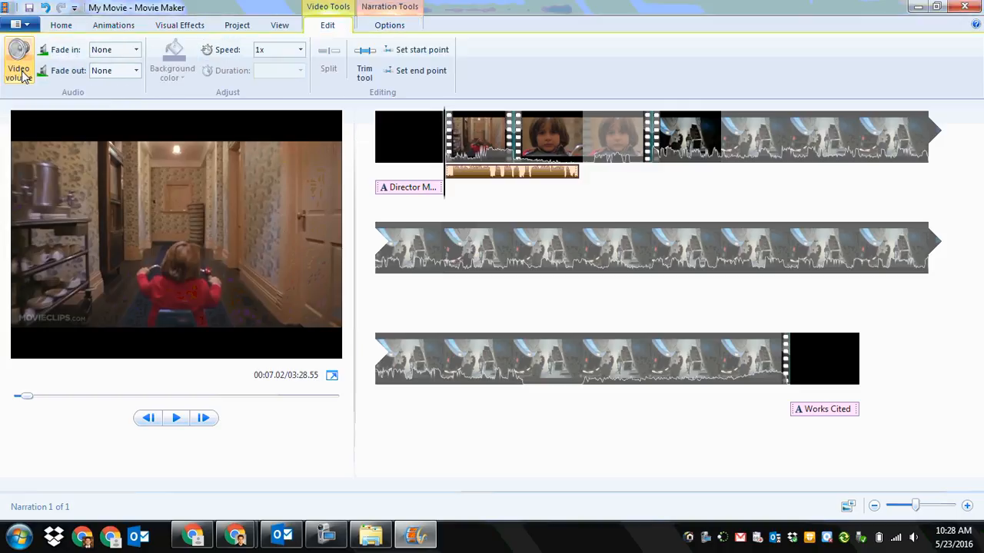
left_click(382, 26)
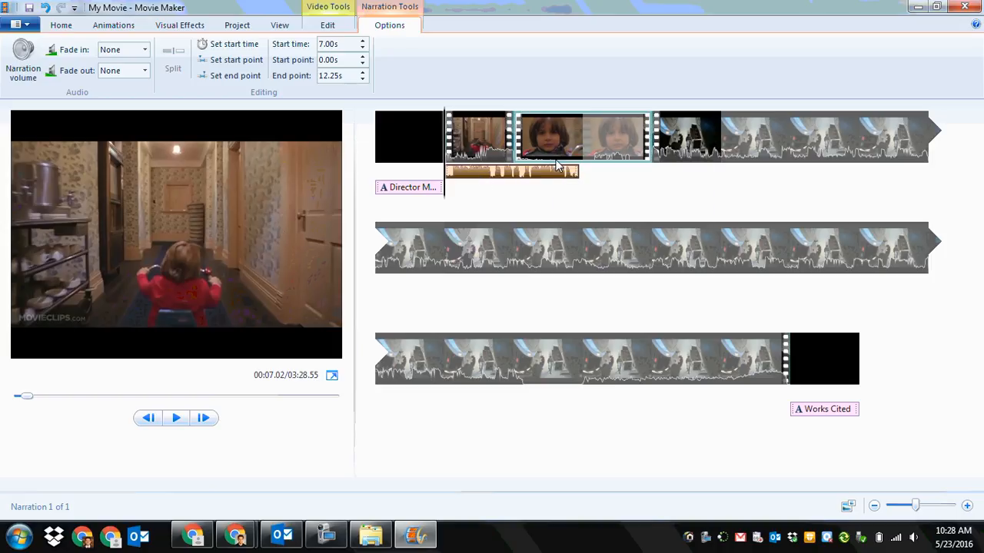
Step: Play the movie from the opening title and pause about 2 seconds in
left_click(60, 25)
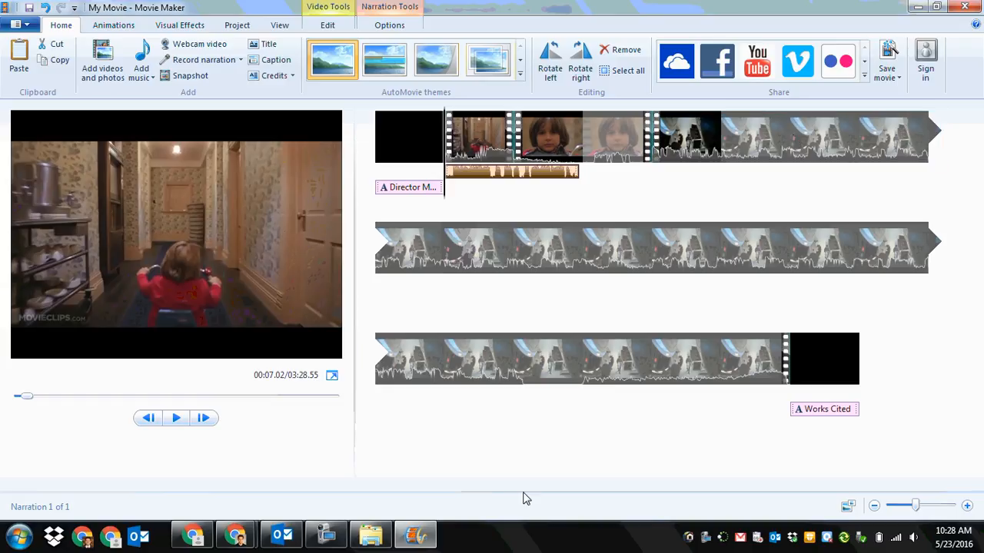
left_click(409, 137)
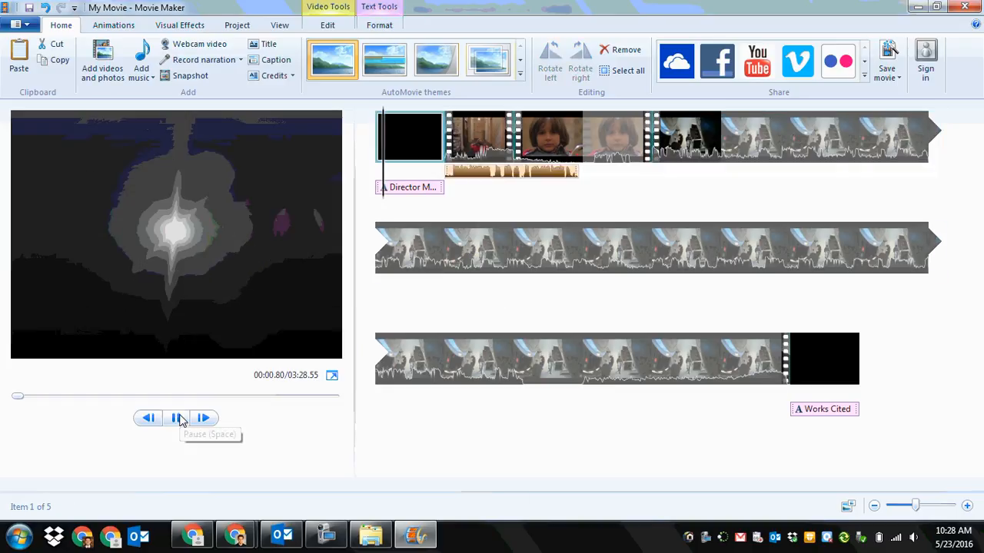
left_click(177, 419)
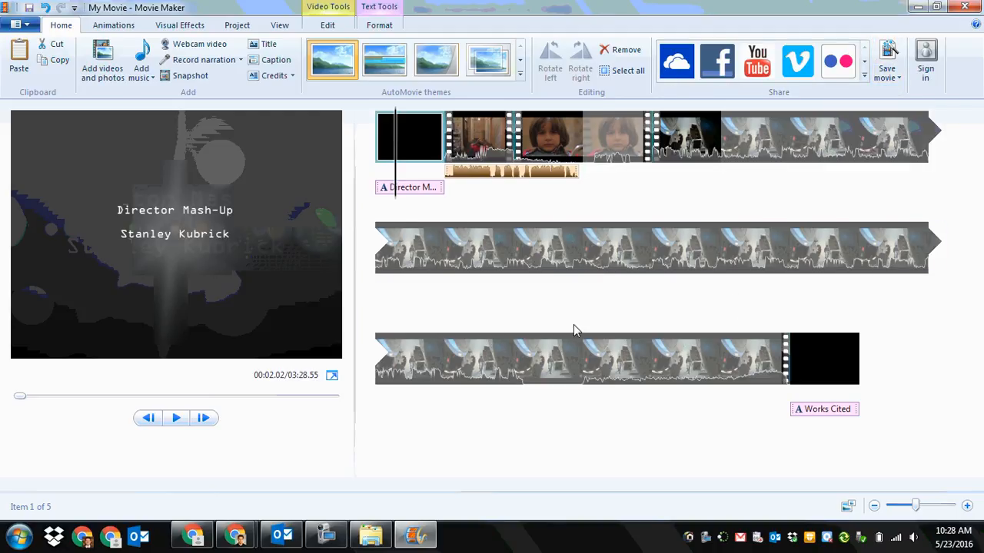
Step: Save the finished movie to the Desktop as an MP4 file named "Stanley Kubrick"
left_click(888, 54)
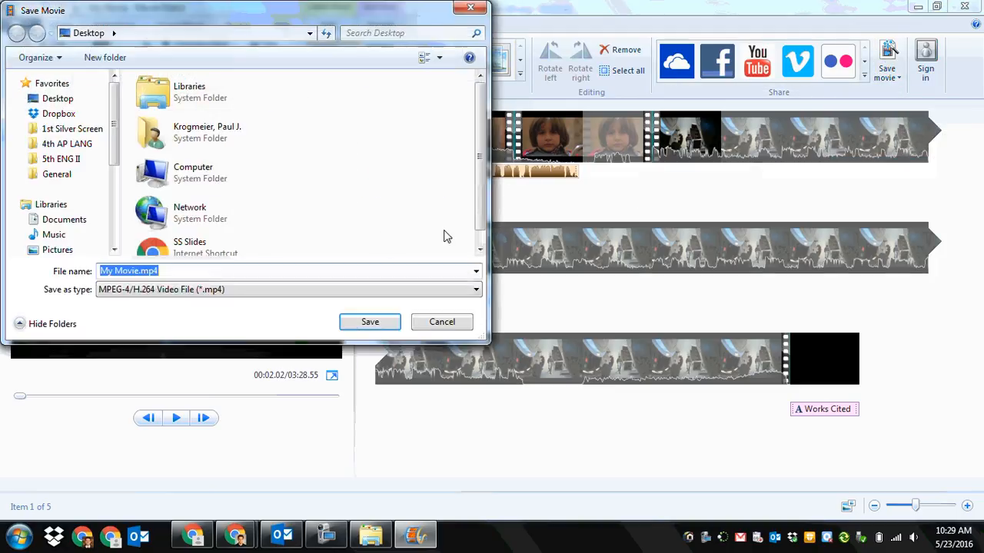
left_click(147, 270)
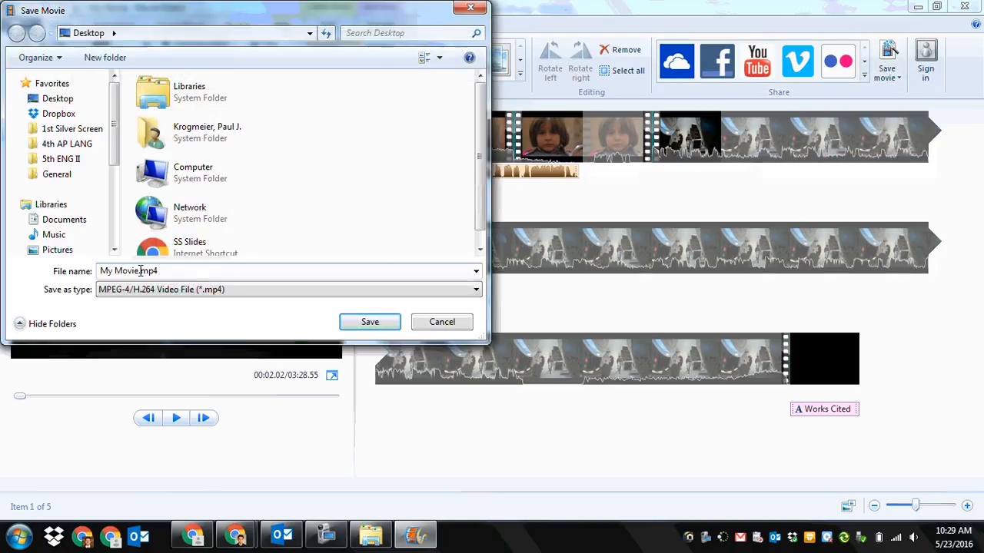
left_click_drag(140, 270, 98, 274)
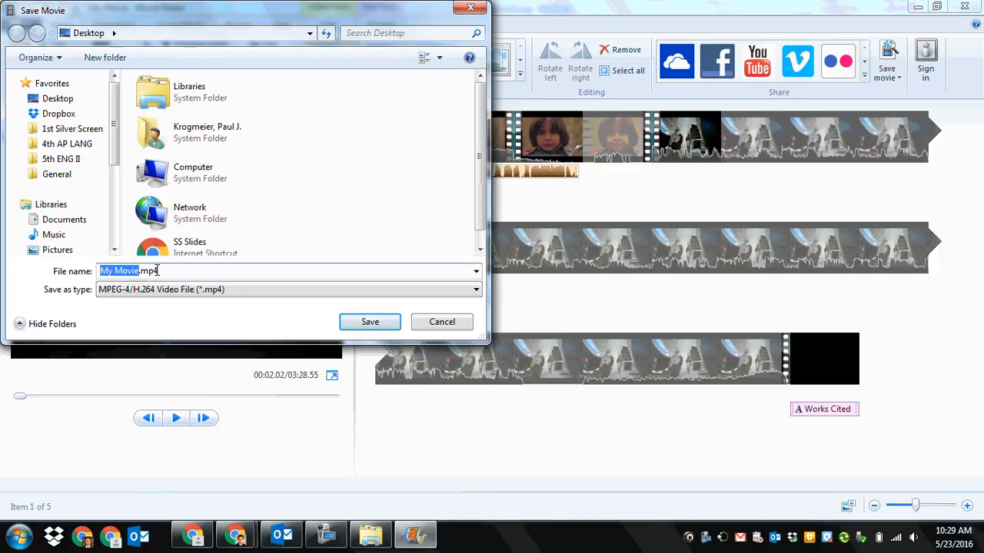
type("Stanley Kubrick")
key("Return")
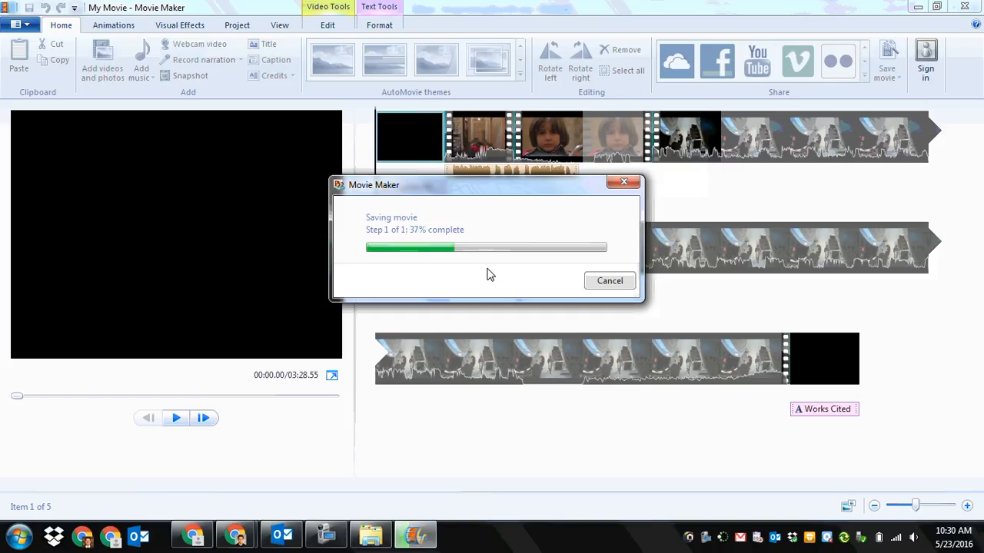
left_click(326, 537)
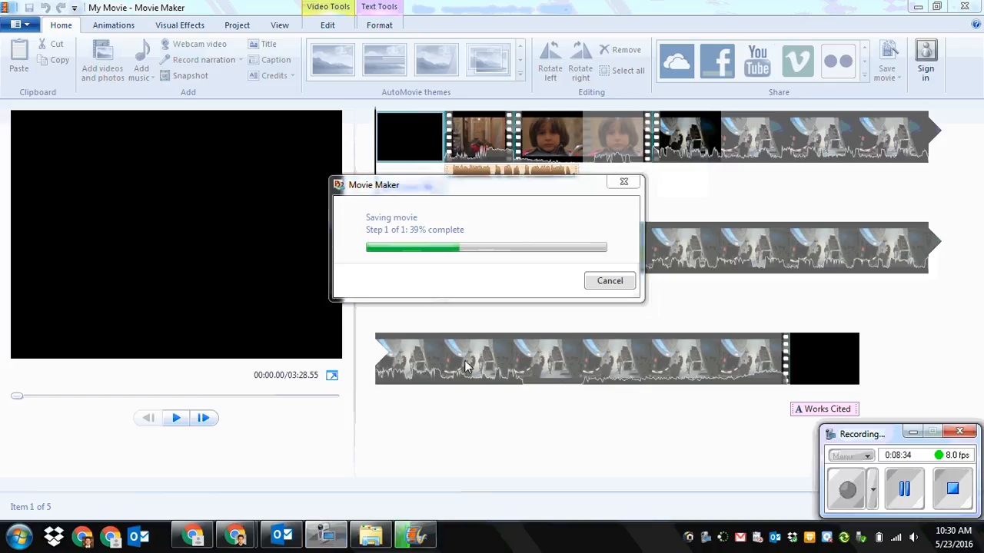